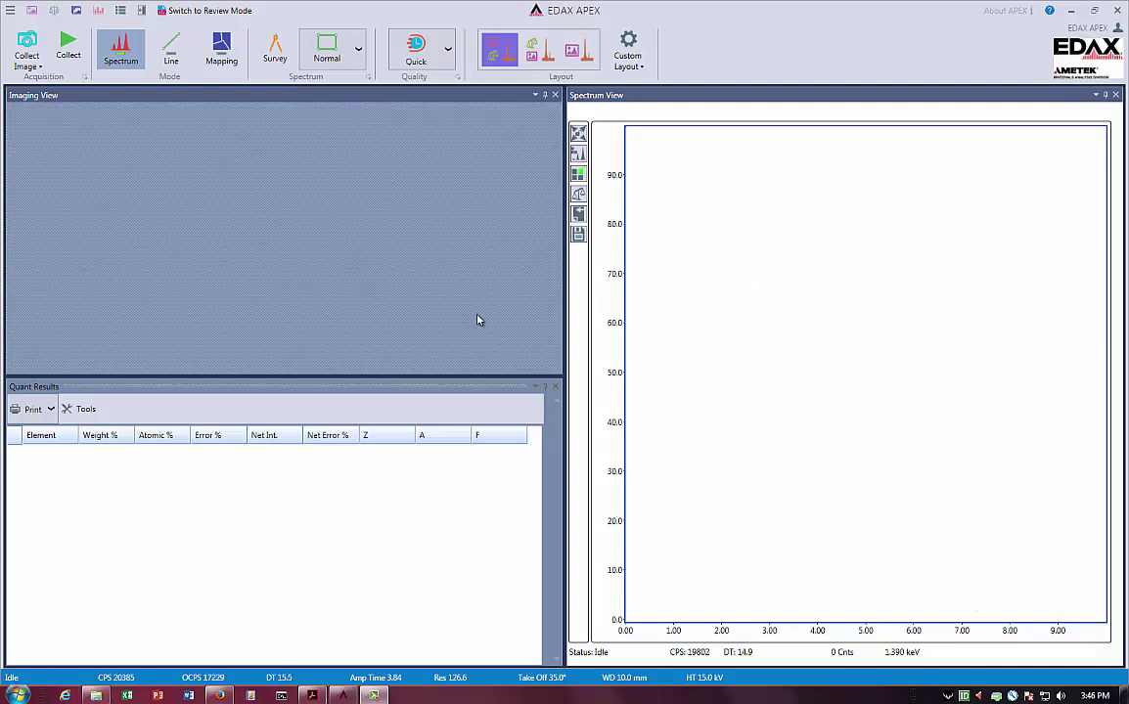
Step: Acquire a 512 x 400 electron image of the grainy sample field
left_click(40, 69)
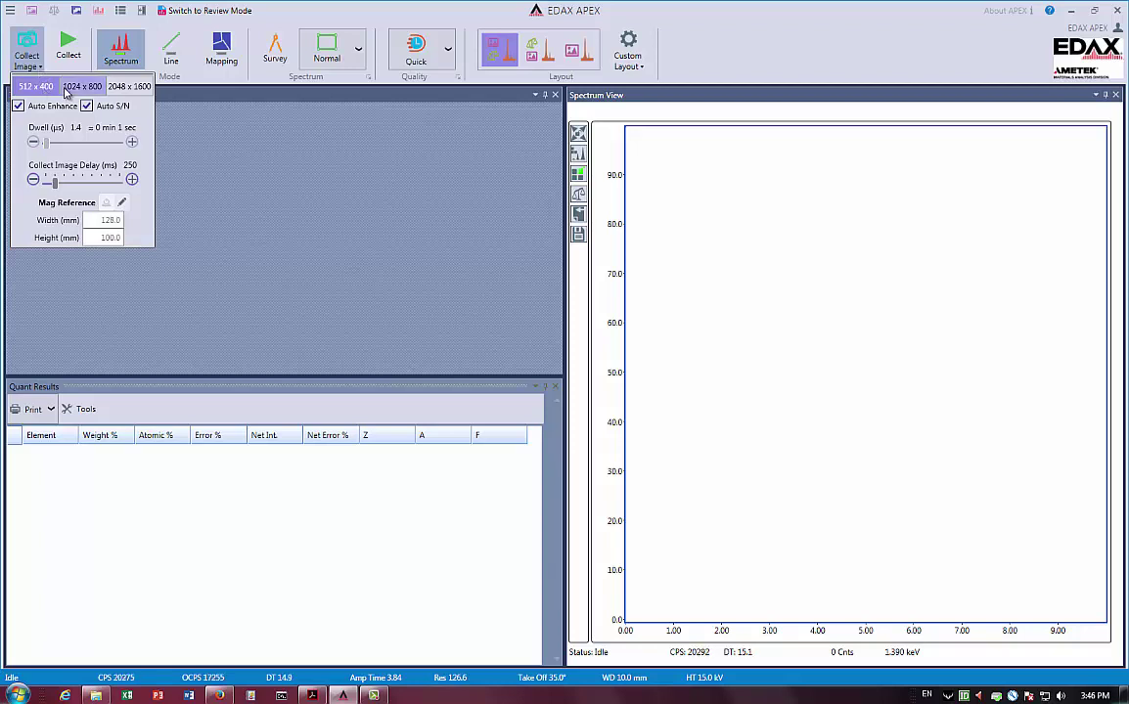
left_click(34, 91)
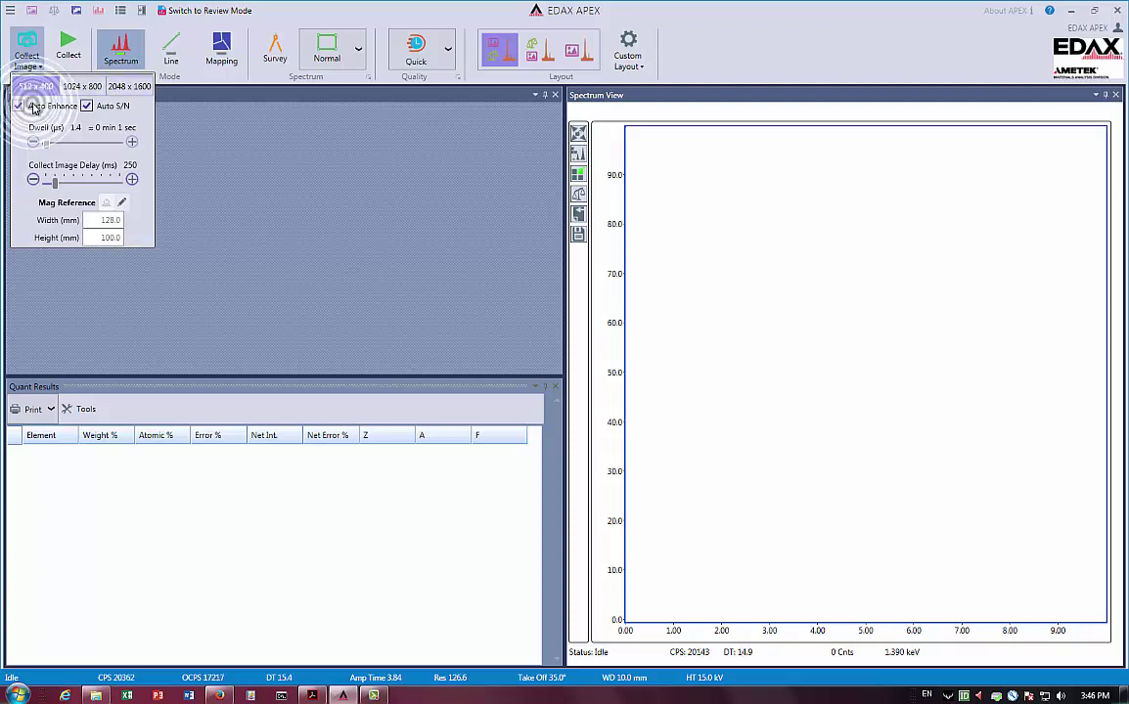
left_click(26, 45)
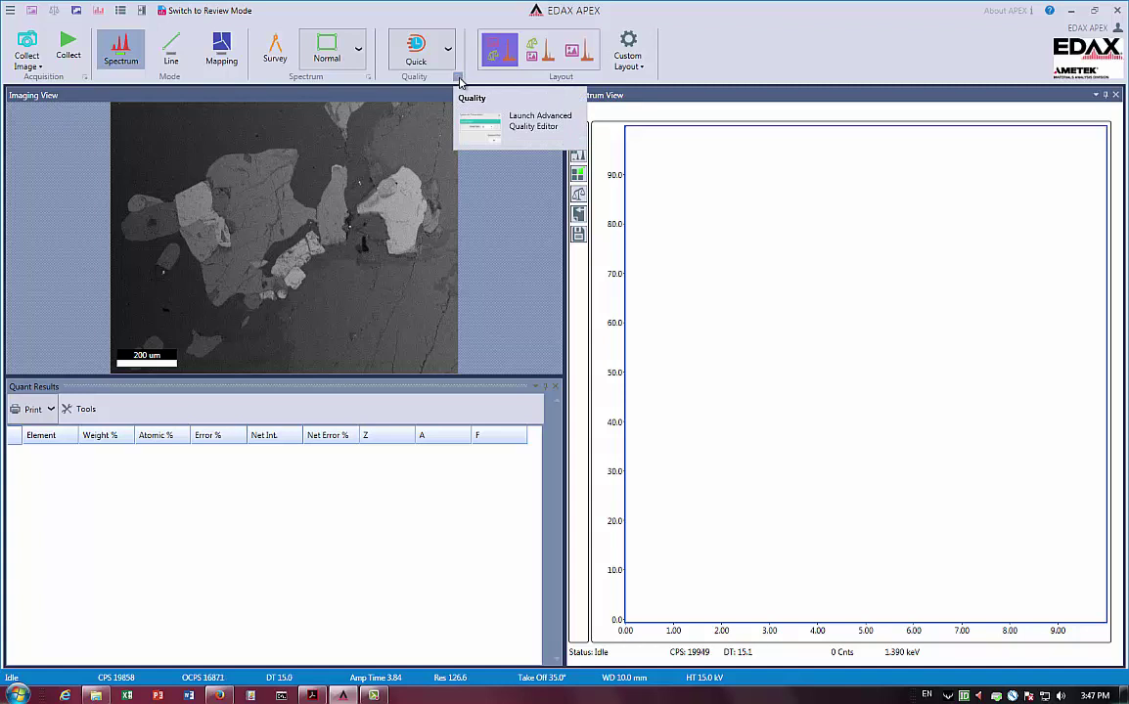
Step: Keep Quick collection quality and use a 10-second live-time preset for spectra
left_click(450, 60)
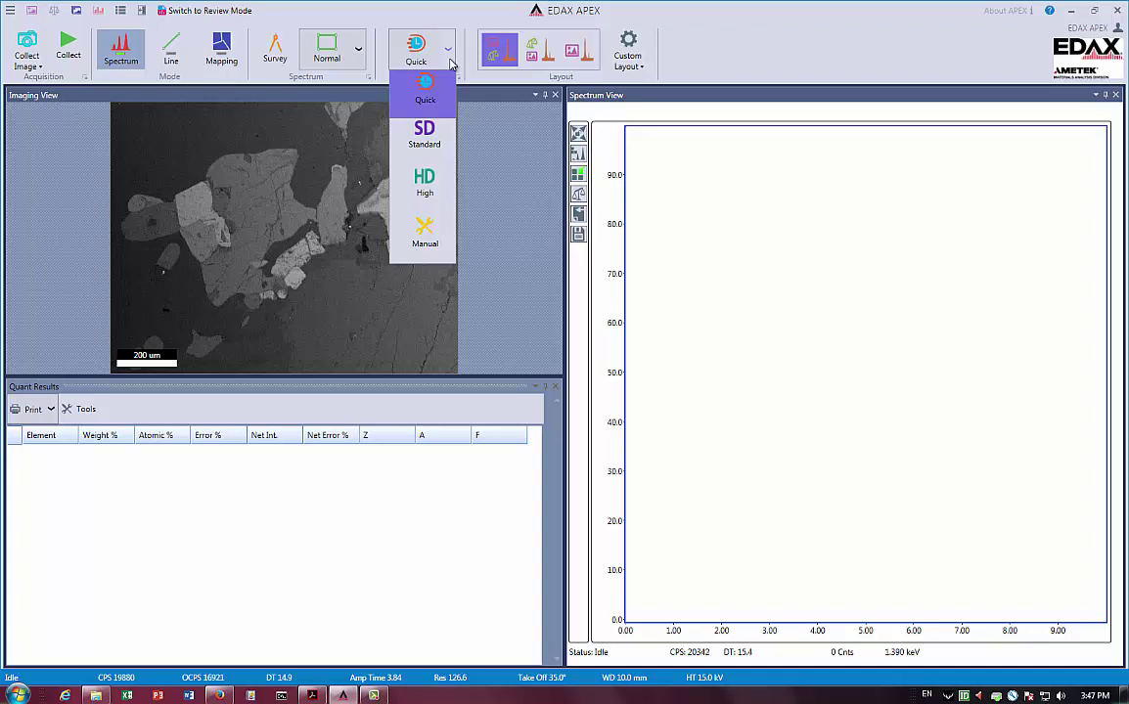
left_click(450, 63)
left_click(458, 78)
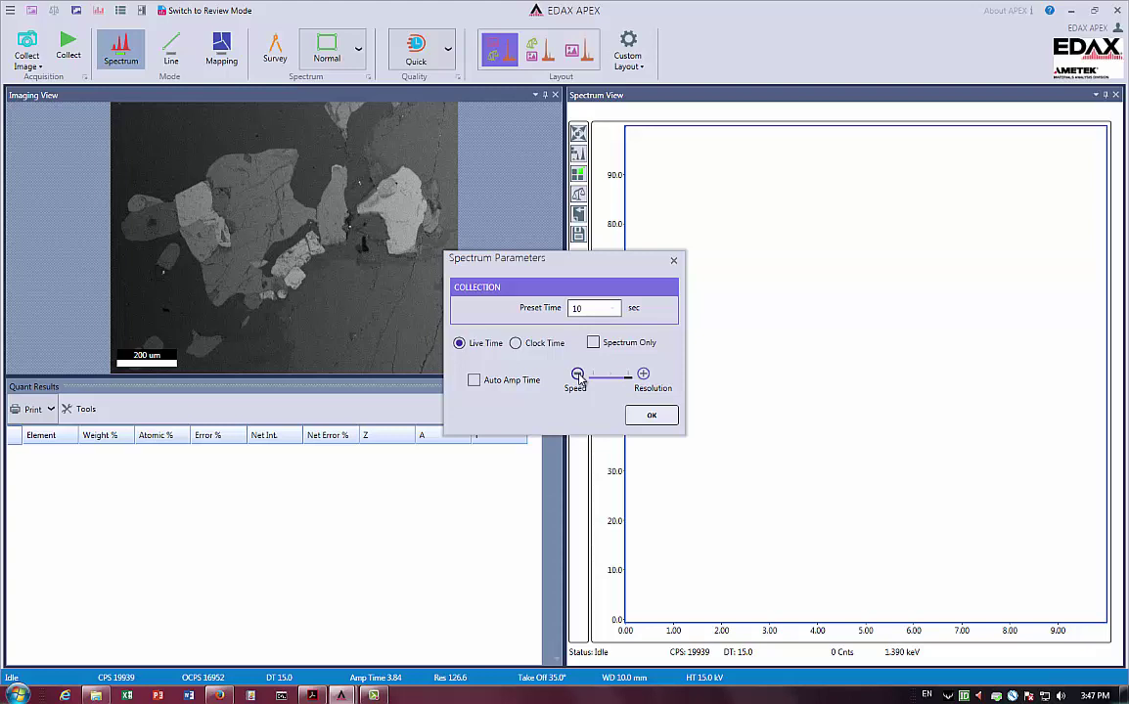
left_click(662, 421)
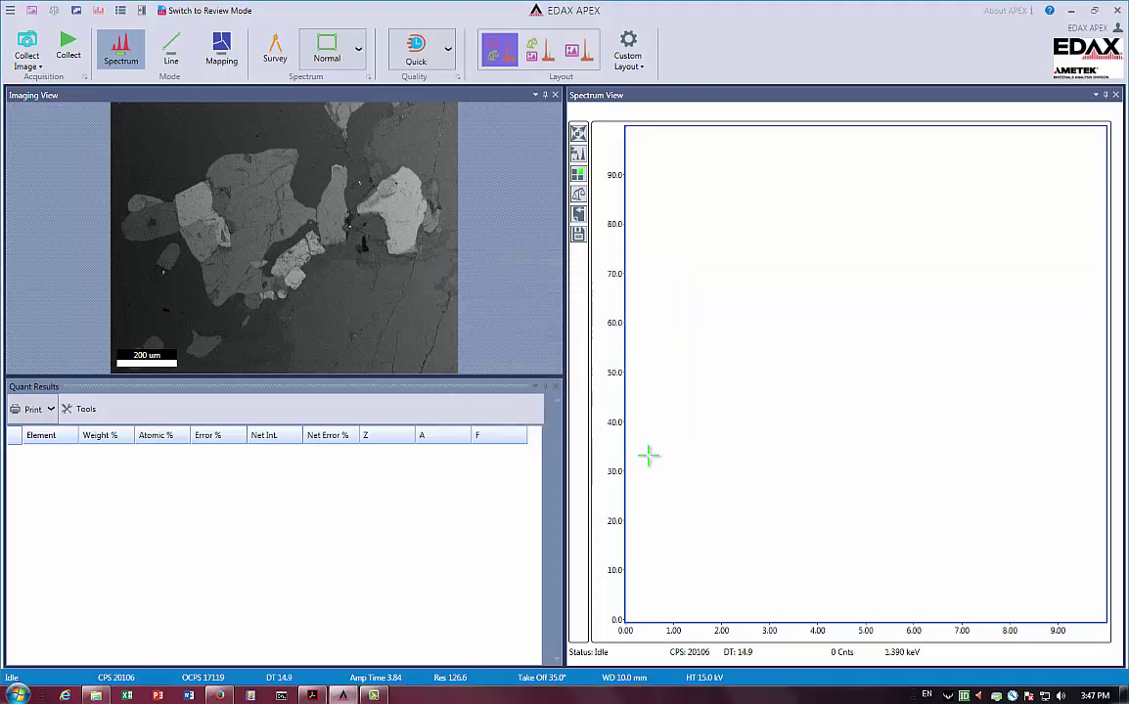
Step: Mark spots on the dark area and bright grain plus an area on the grey grain, then collect spectra
left_click(224, 133)
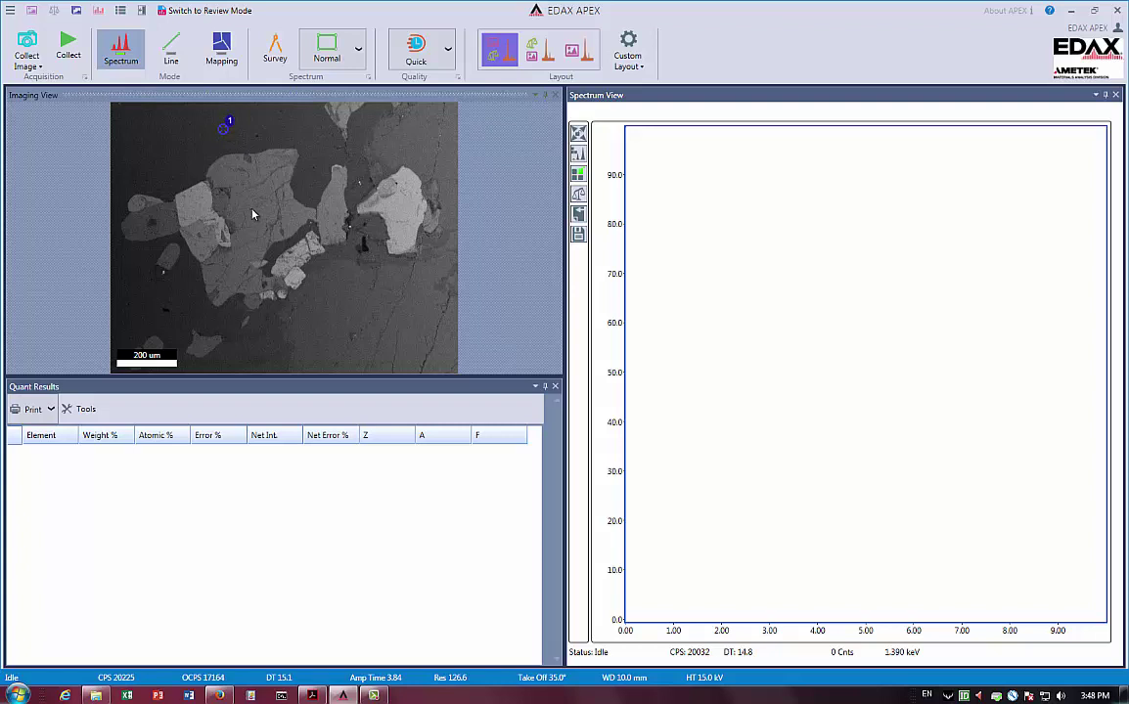
left_click_drag(243, 186, 288, 223)
left_click(397, 209)
left_click(68, 46)
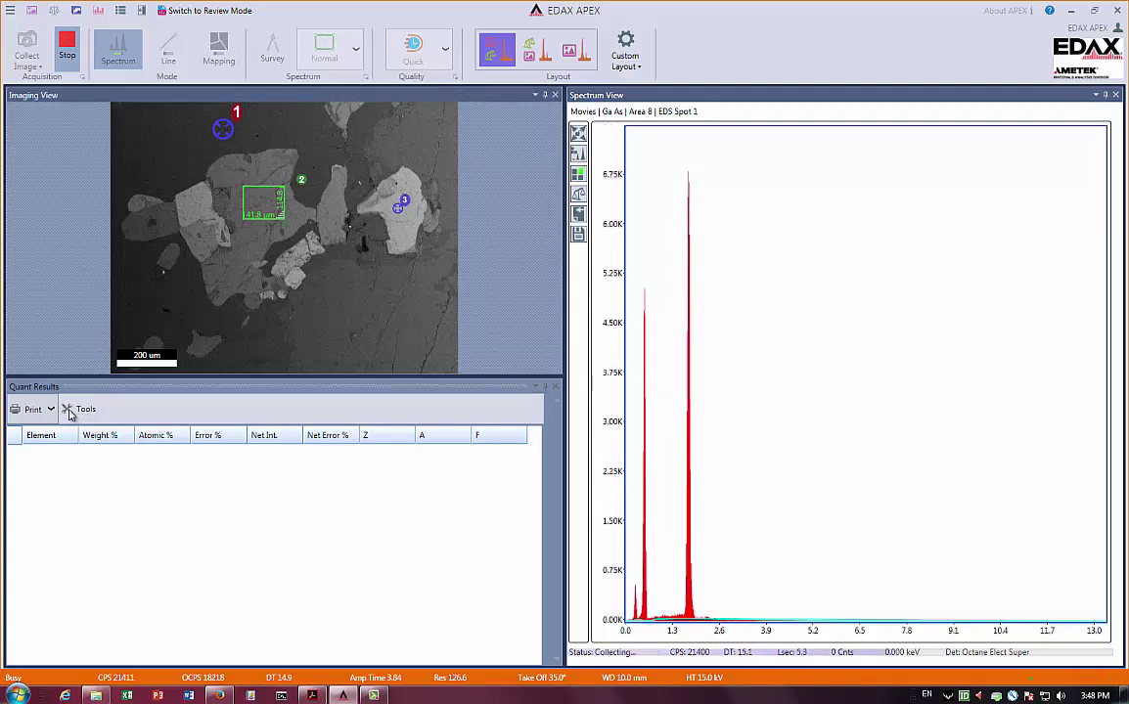
Step: Show a quant results graph, trying 3-D pie and bar before settling on pie
left_click(68, 414)
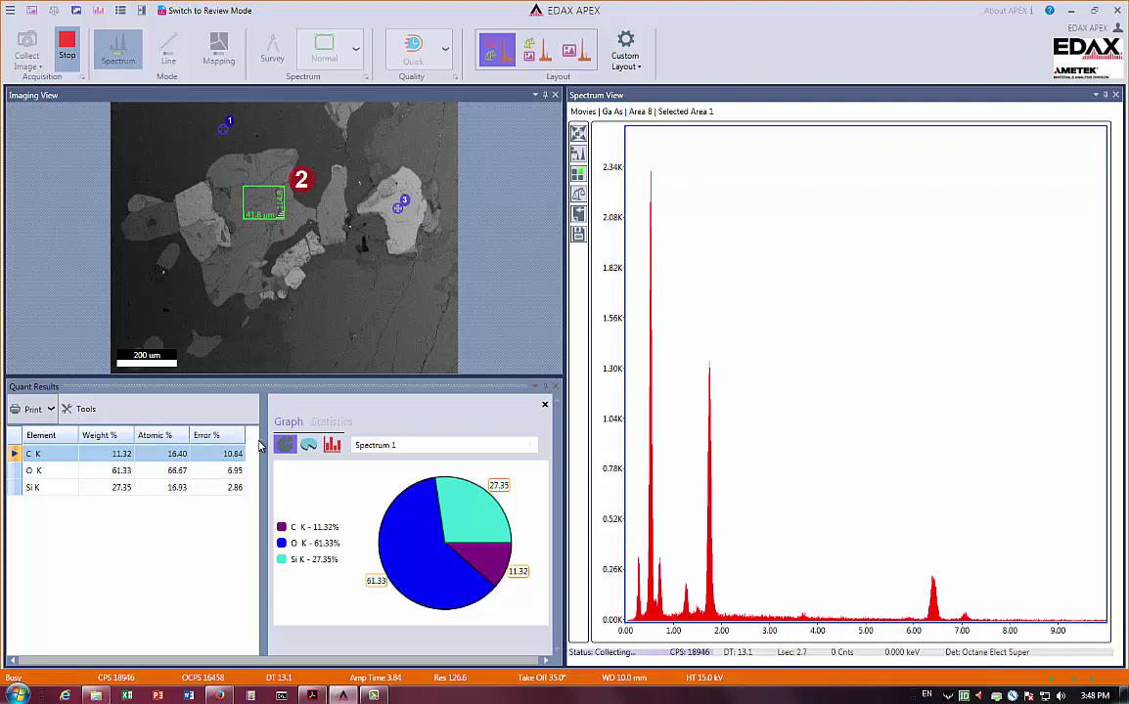
left_click(309, 446)
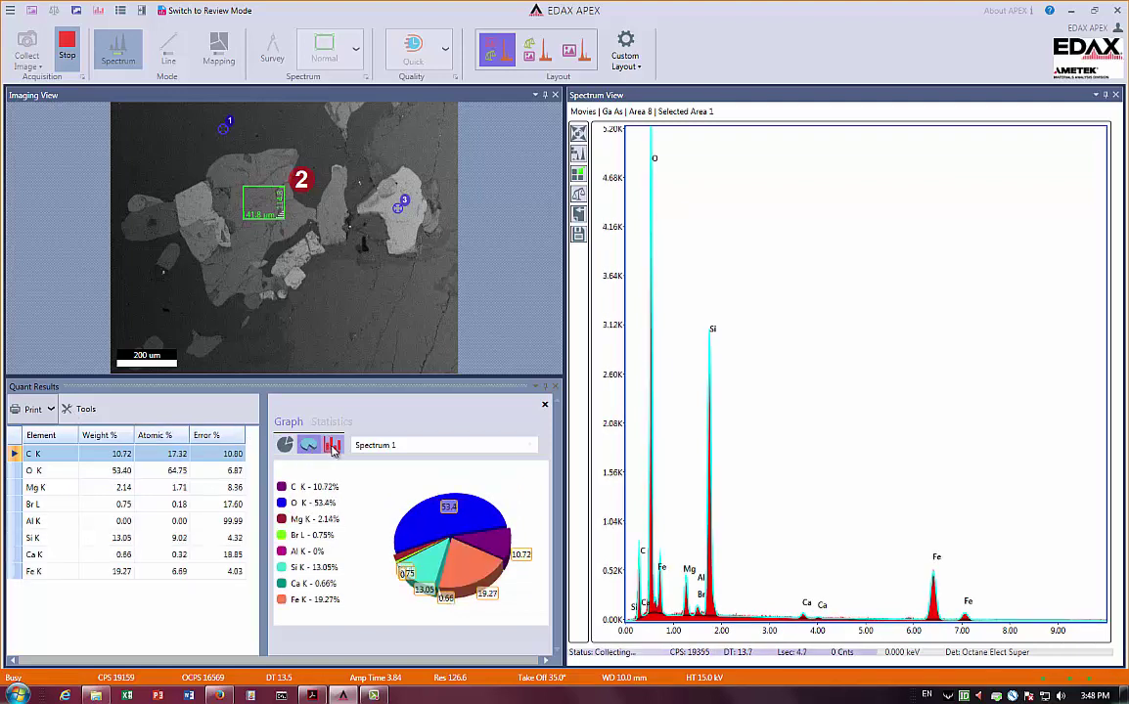
left_click(332, 447)
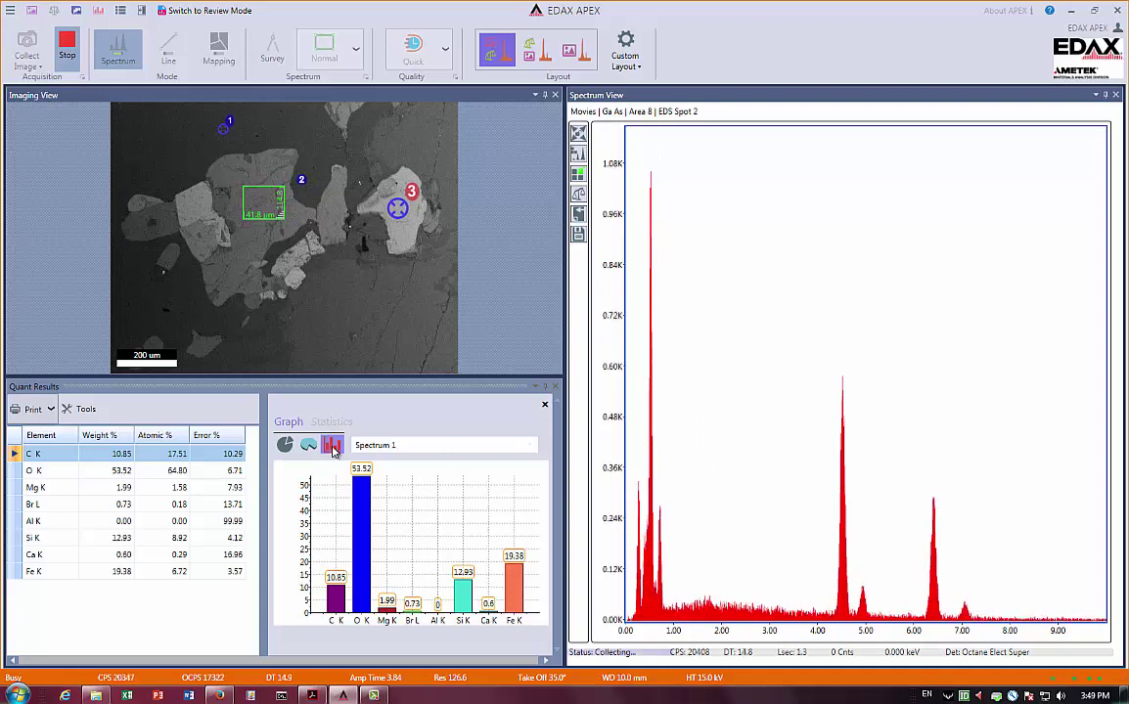
left_click(287, 447)
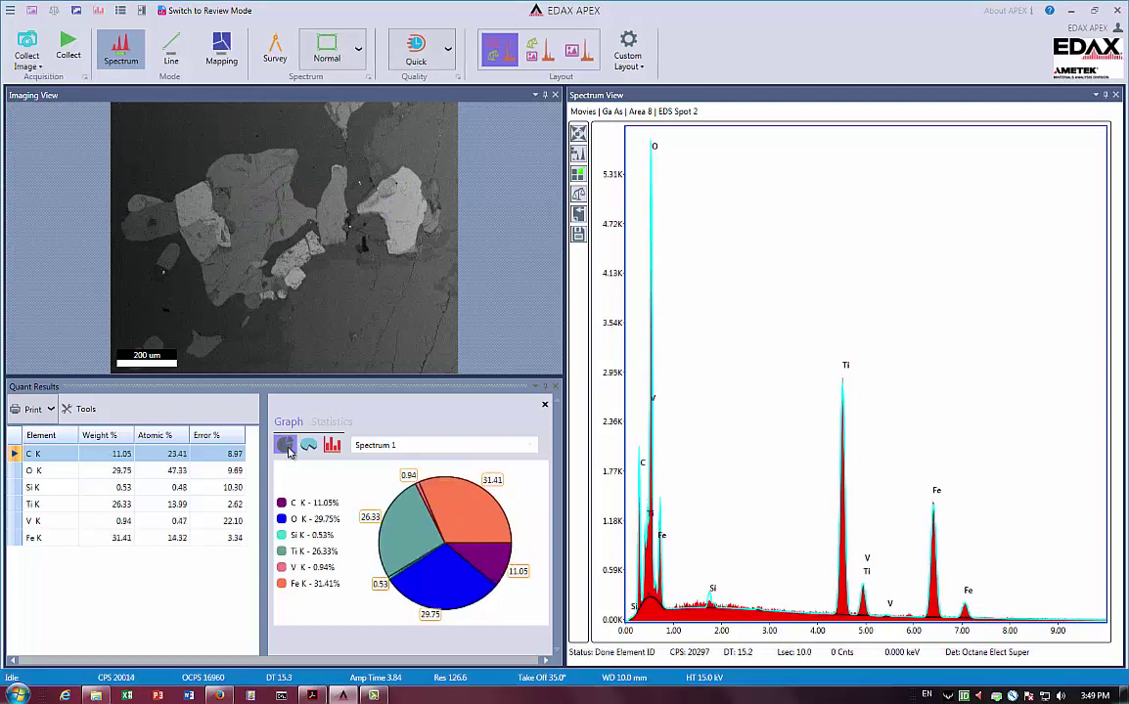
Step: Try File > Save on the spectrum, cancel it, and show the send-to export options
left_click(11, 18)
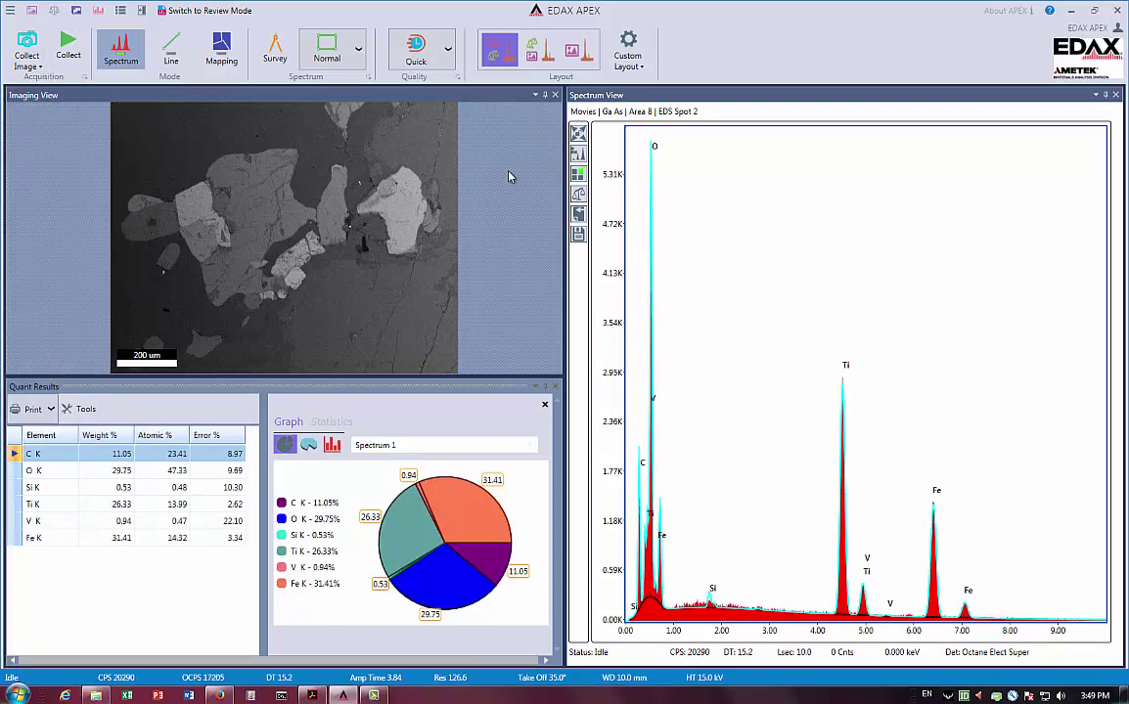
right_click(733, 185)
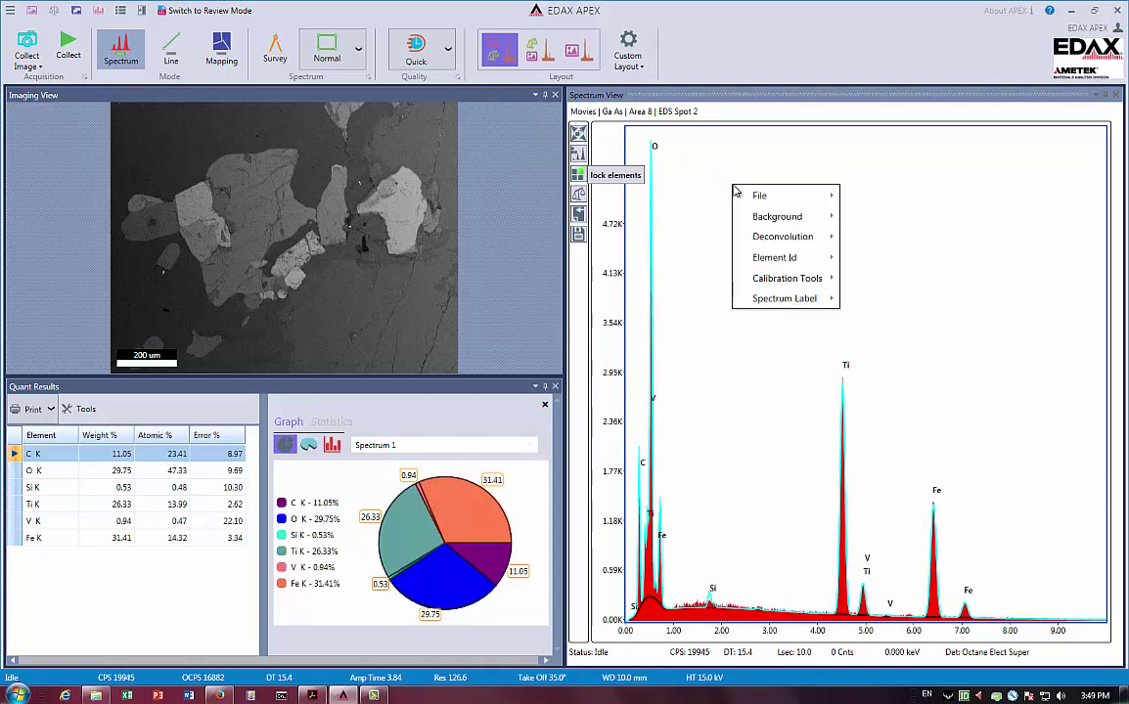
mouse_move(813, 199)
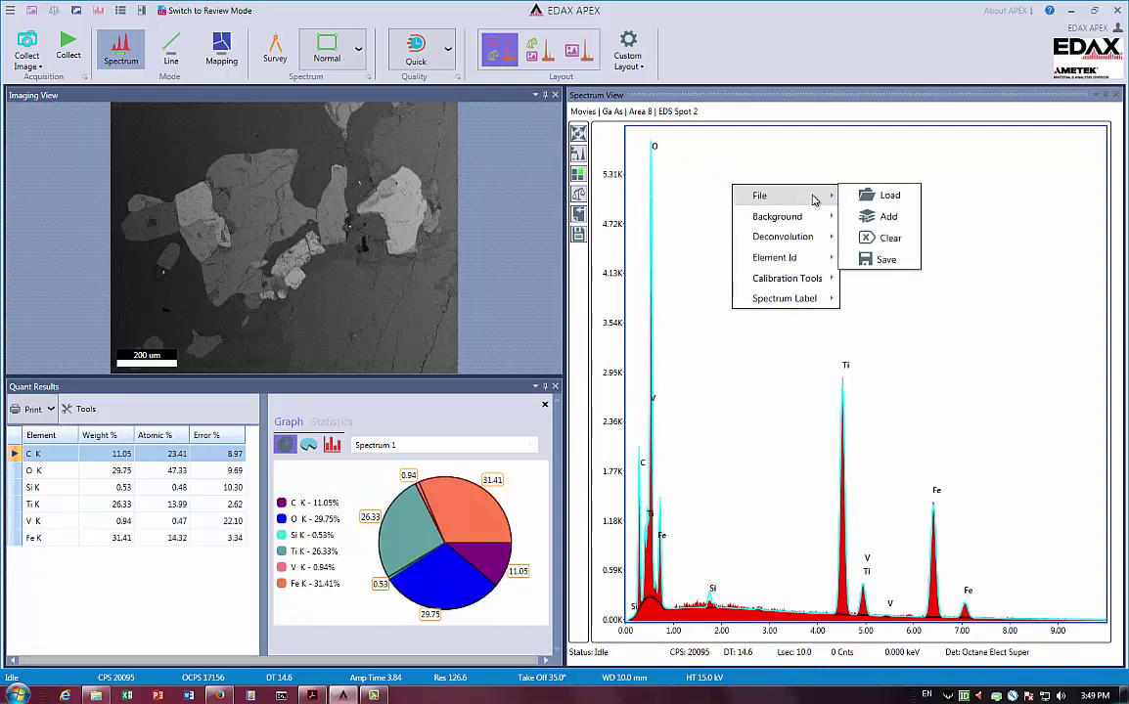
left_click(885, 260)
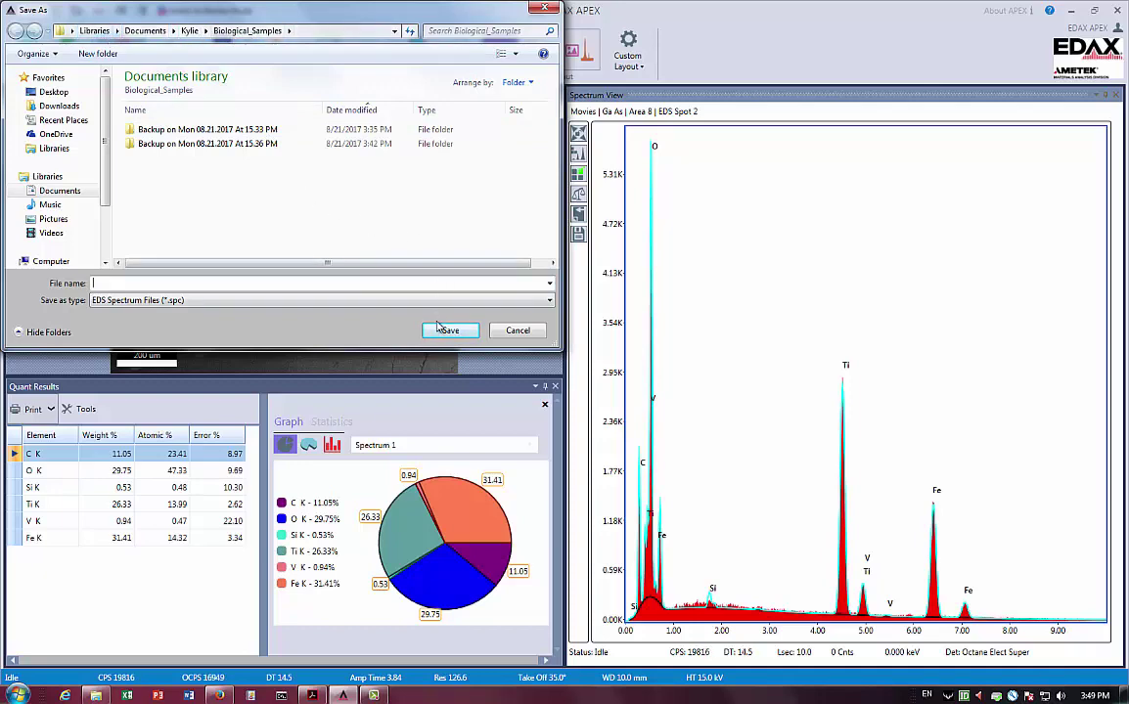
left_click(516, 332)
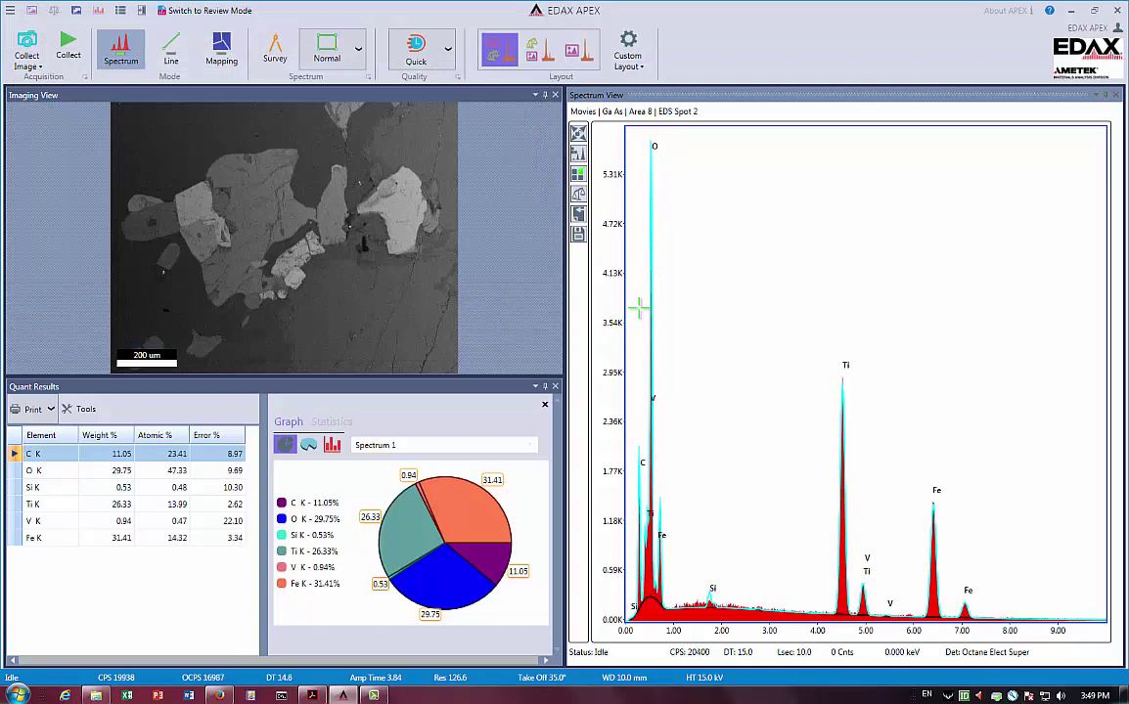
left_click(579, 214)
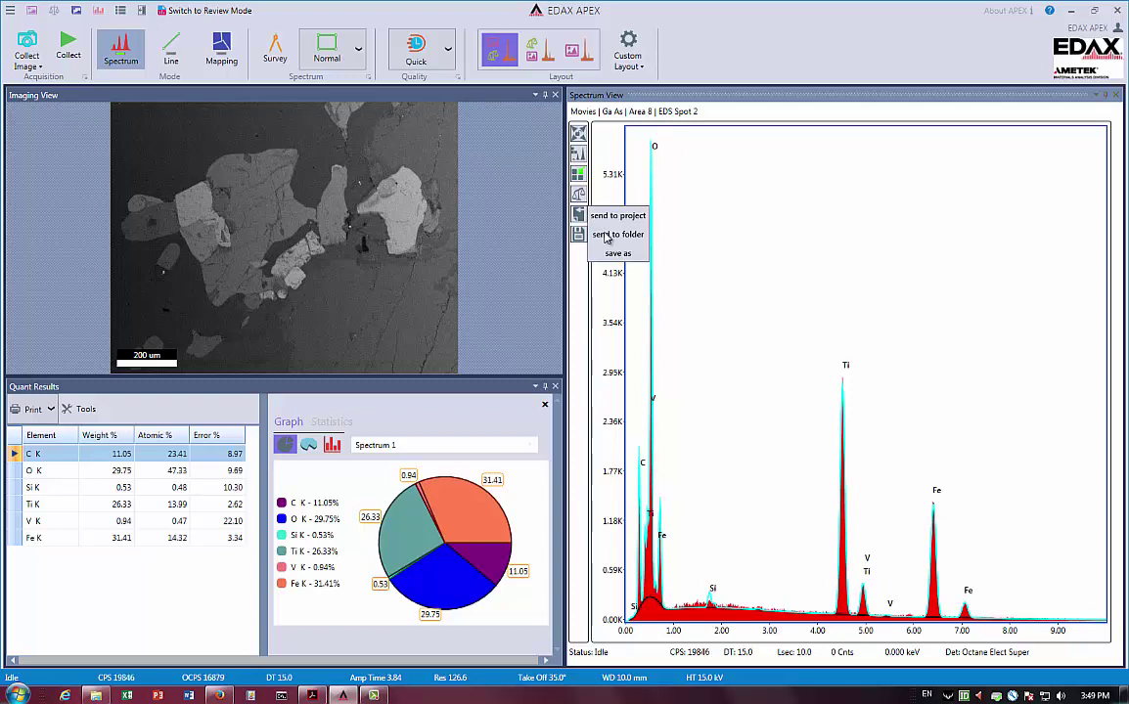
Step: Identify the unlabelled peak near 5.9 keV as Mn
right_click(713, 237)
left_click(679, 246)
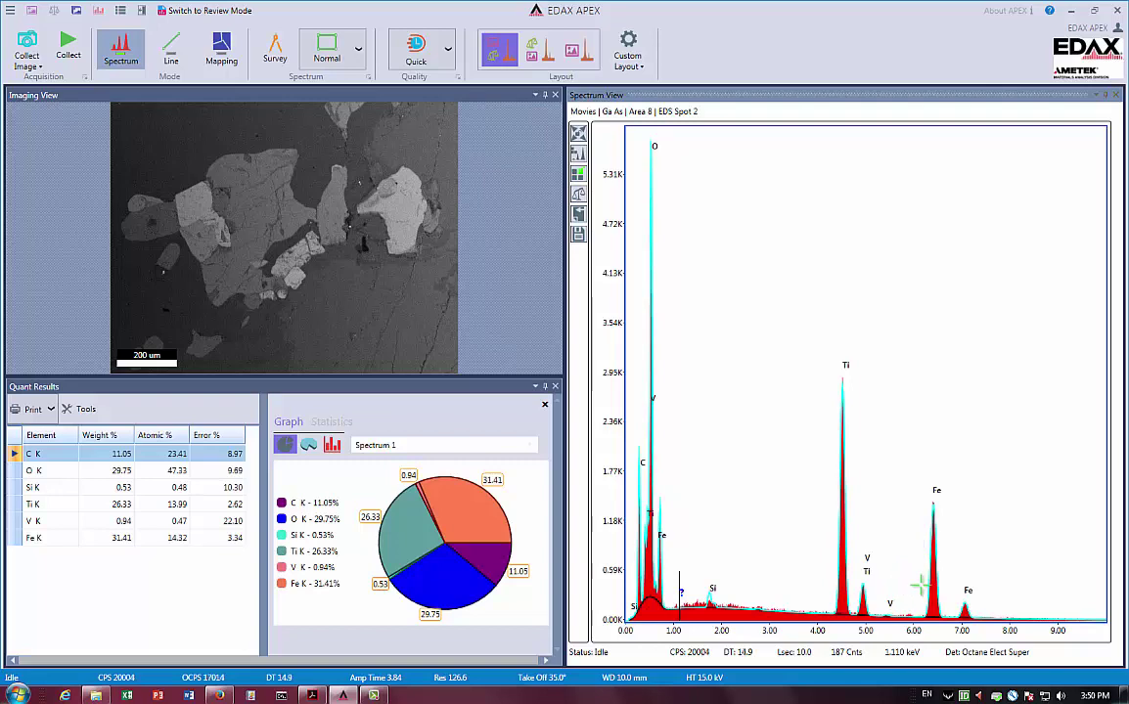
right_click(978, 535)
key("Escape")
scroll(947, 454, "up", 5)
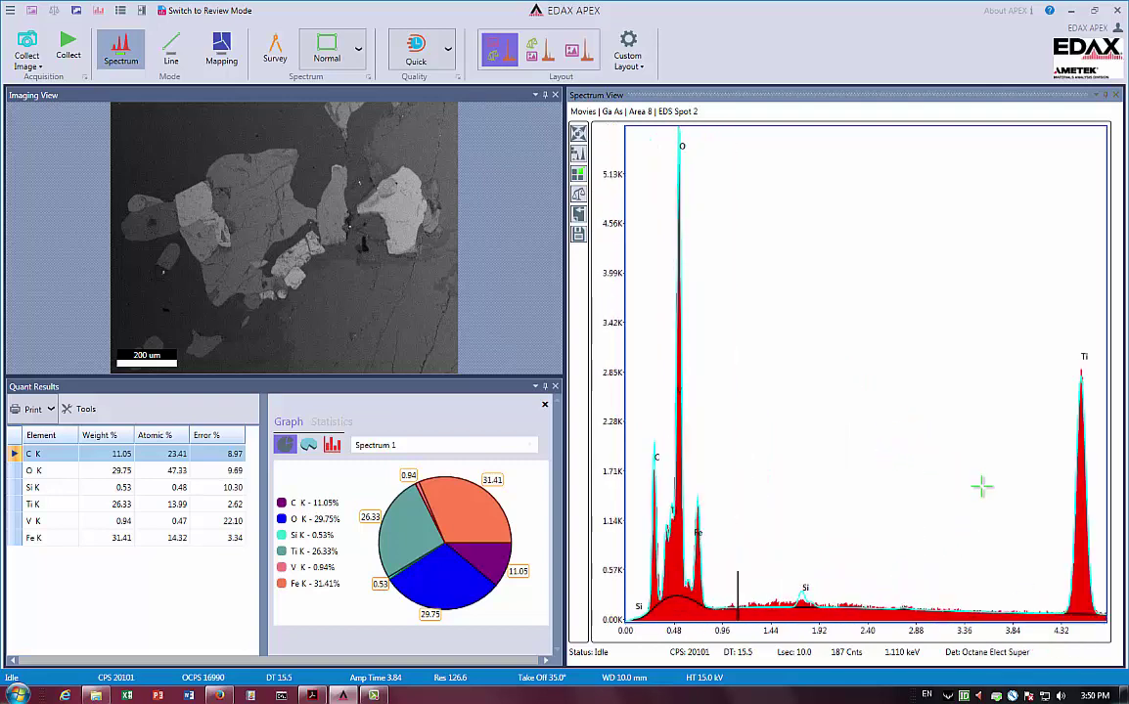
scroll(900, 443, "down", 5)
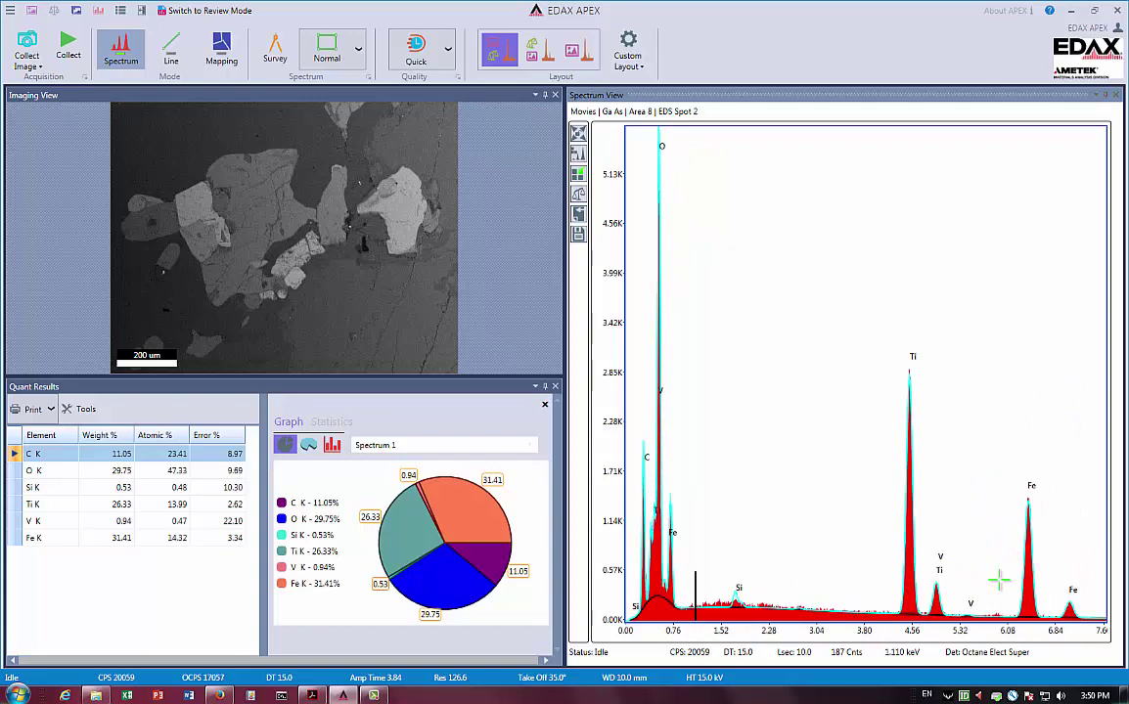
scroll(998, 568, "up", 5)
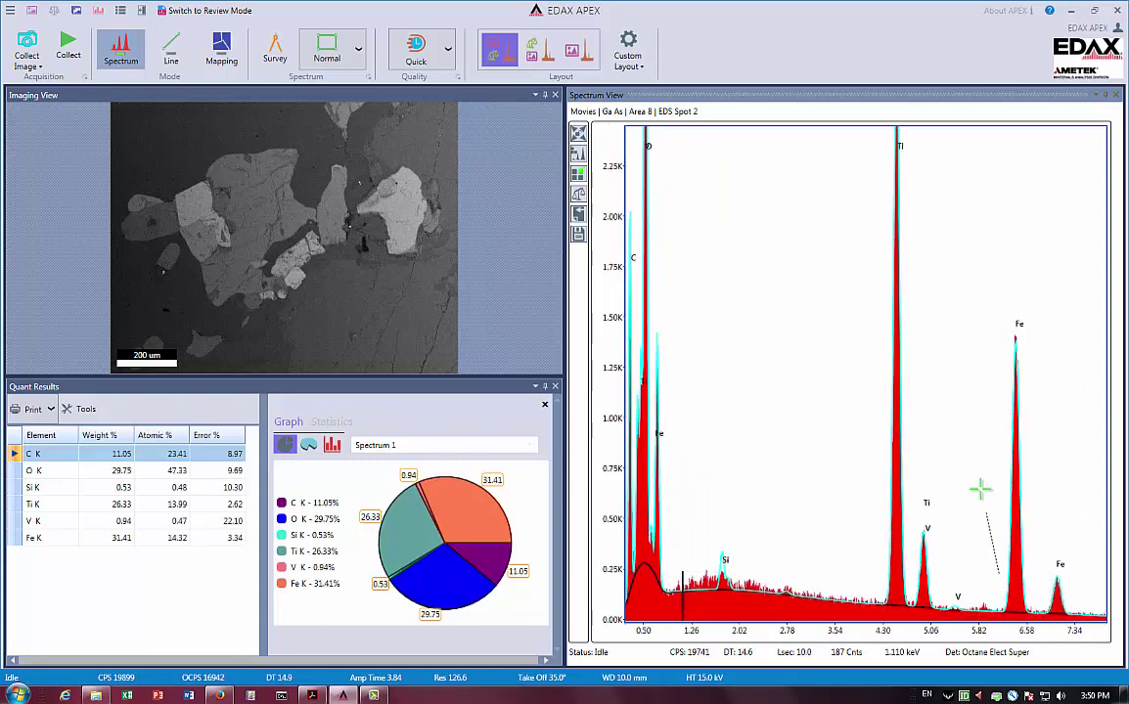
left_click(976, 600)
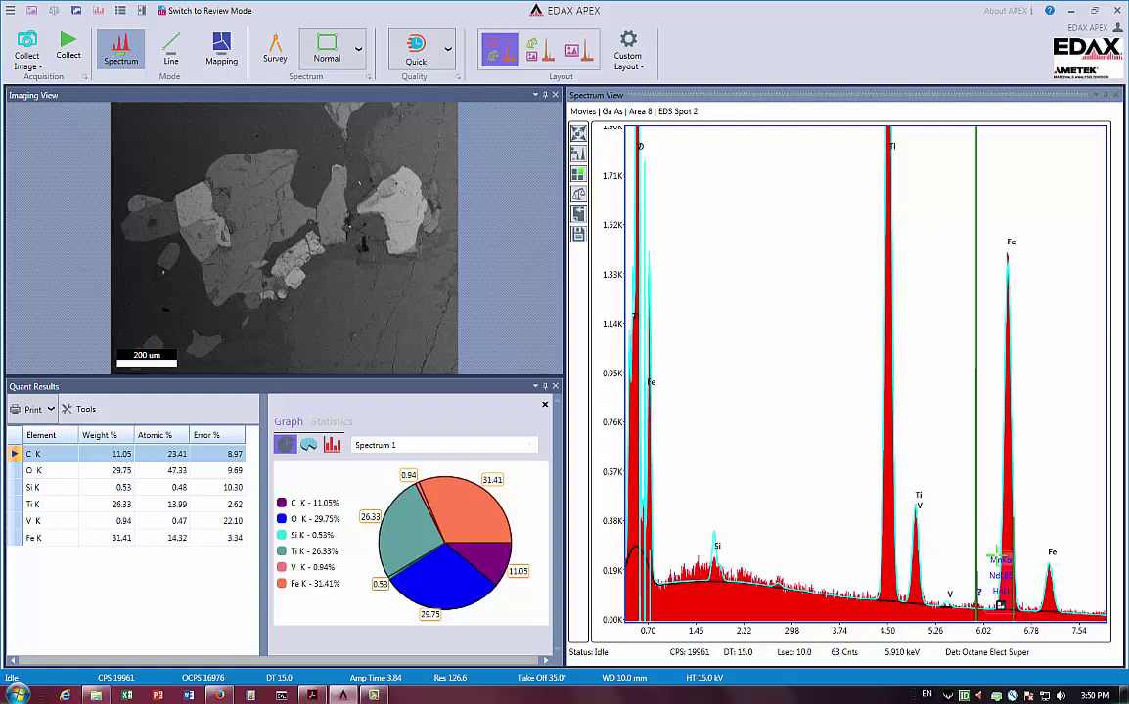
left_click(996, 557)
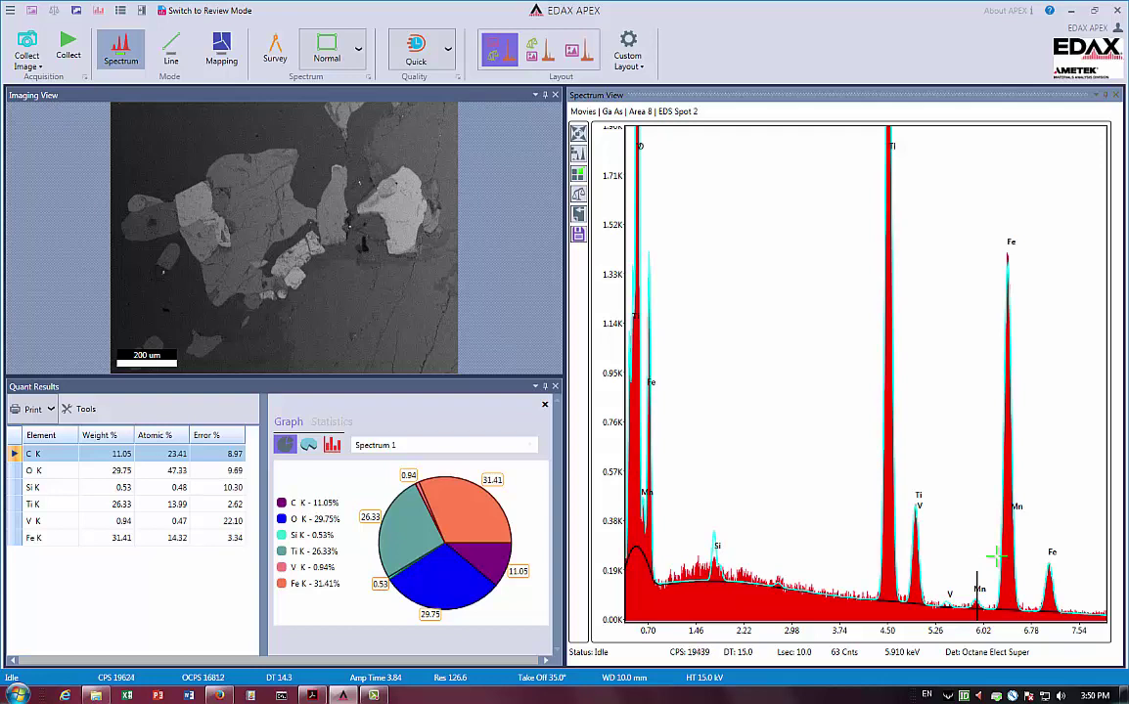
Step: Recalculate the quantification so it includes Mn
left_click(578, 234)
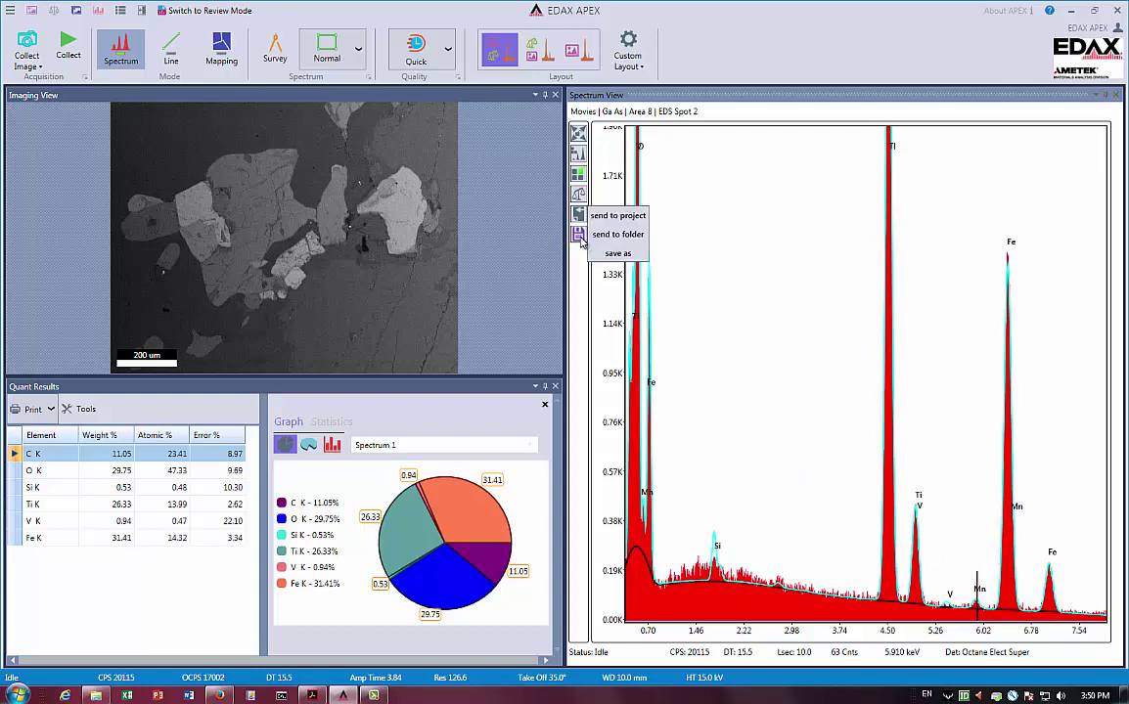
left_click(580, 241)
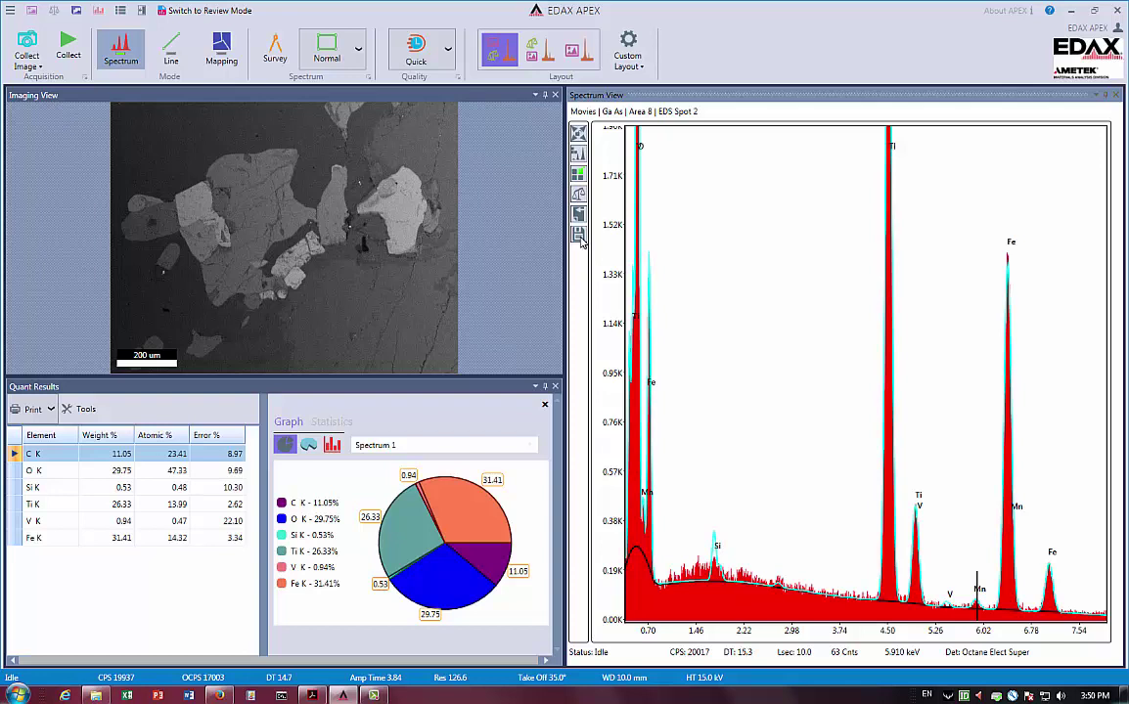
left_click(580, 241)
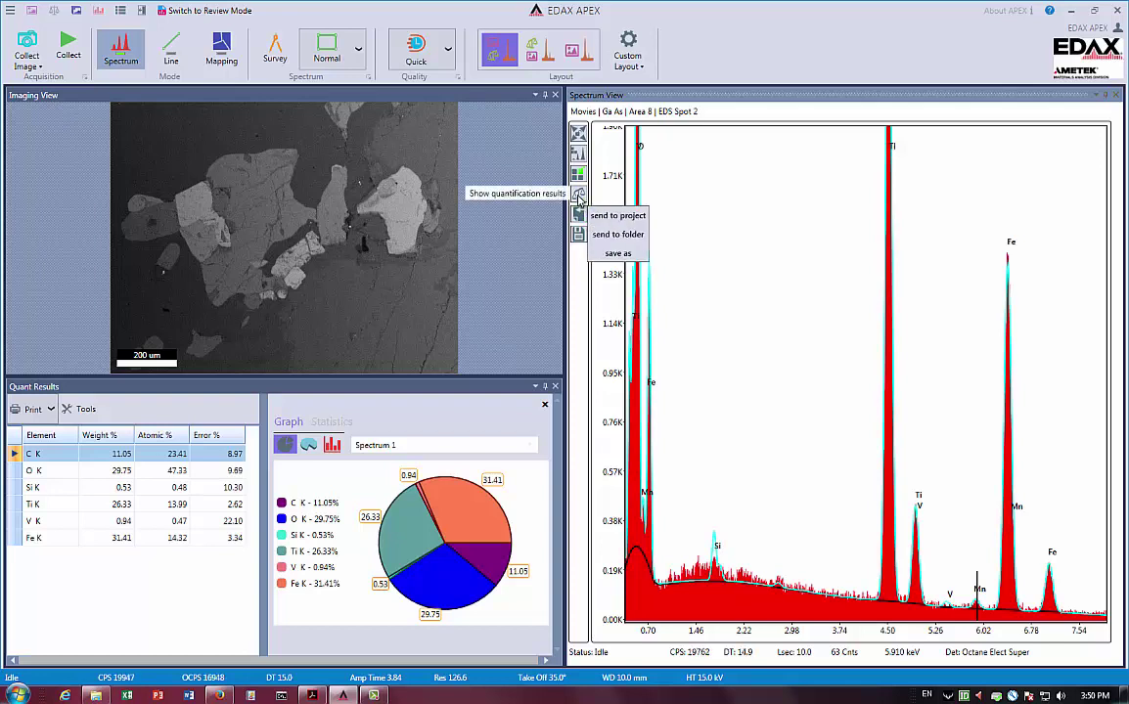
left_click(579, 195)
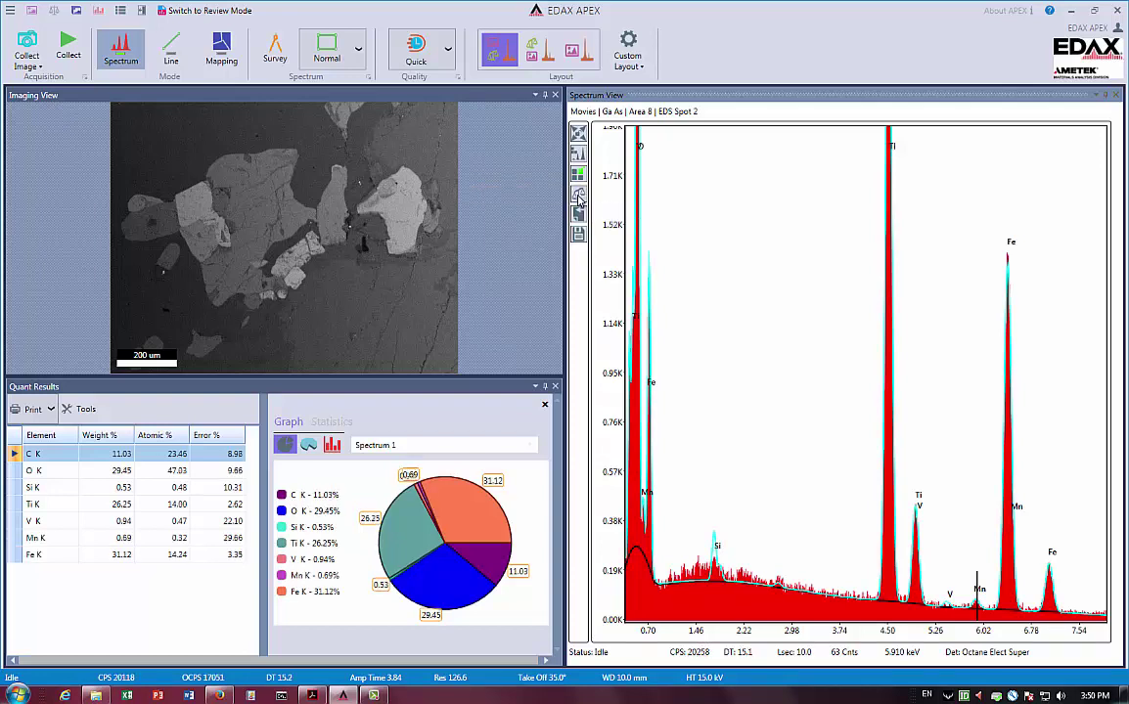
left_click(578, 233)
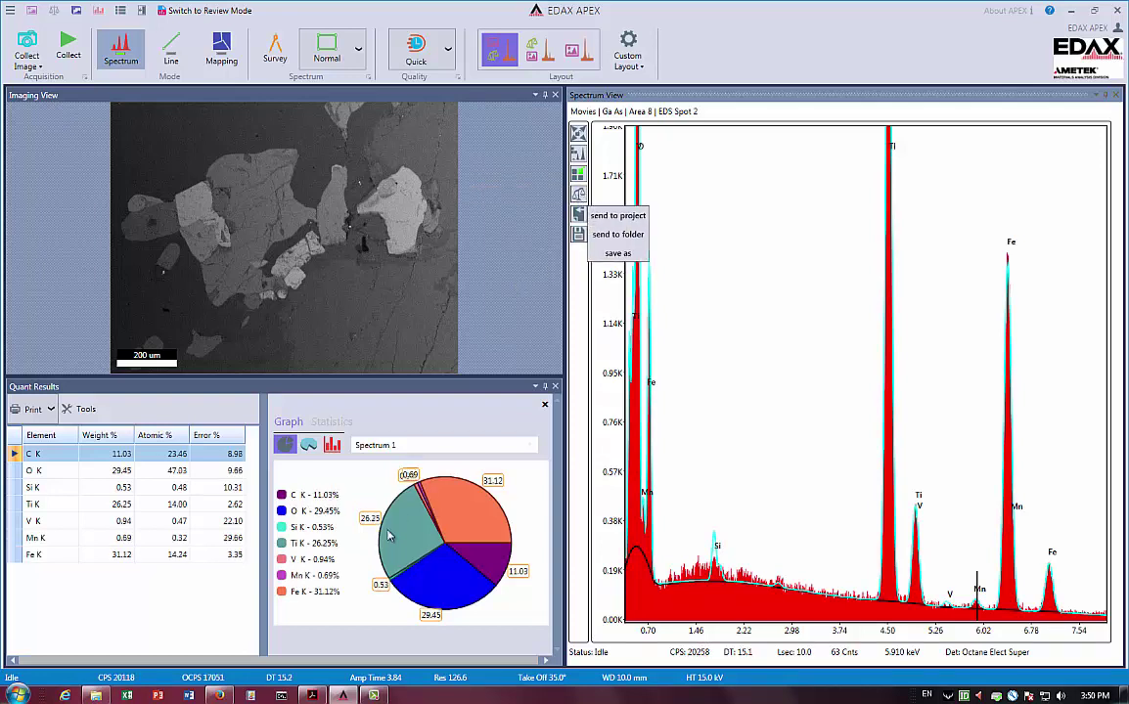
left_click(40, 568)
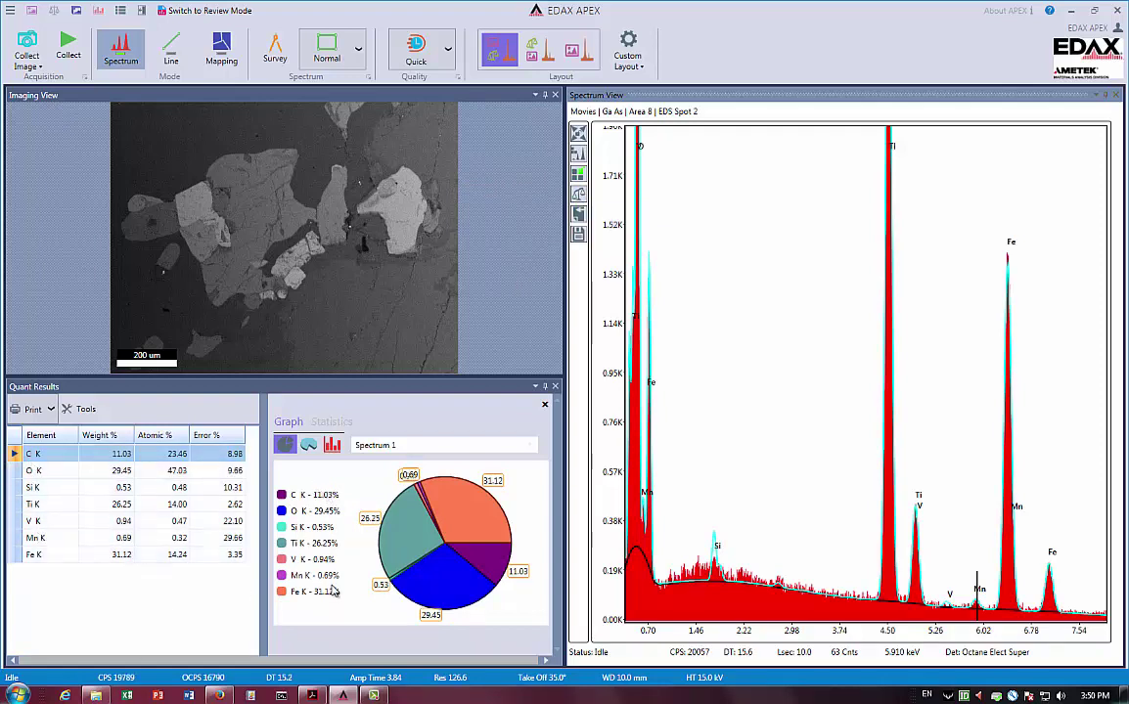
Step: Show the quant results as a bar chart and place the marker on a low-energy peak
left_click(331, 446)
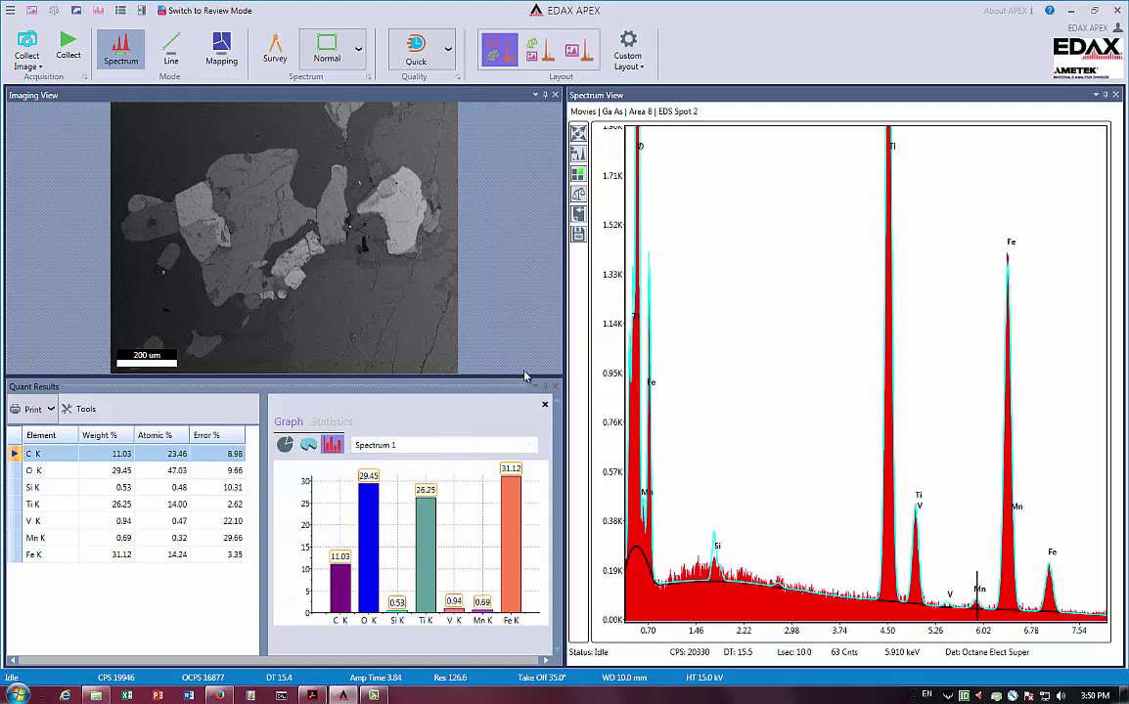
left_click(636, 313)
right_click(718, 281)
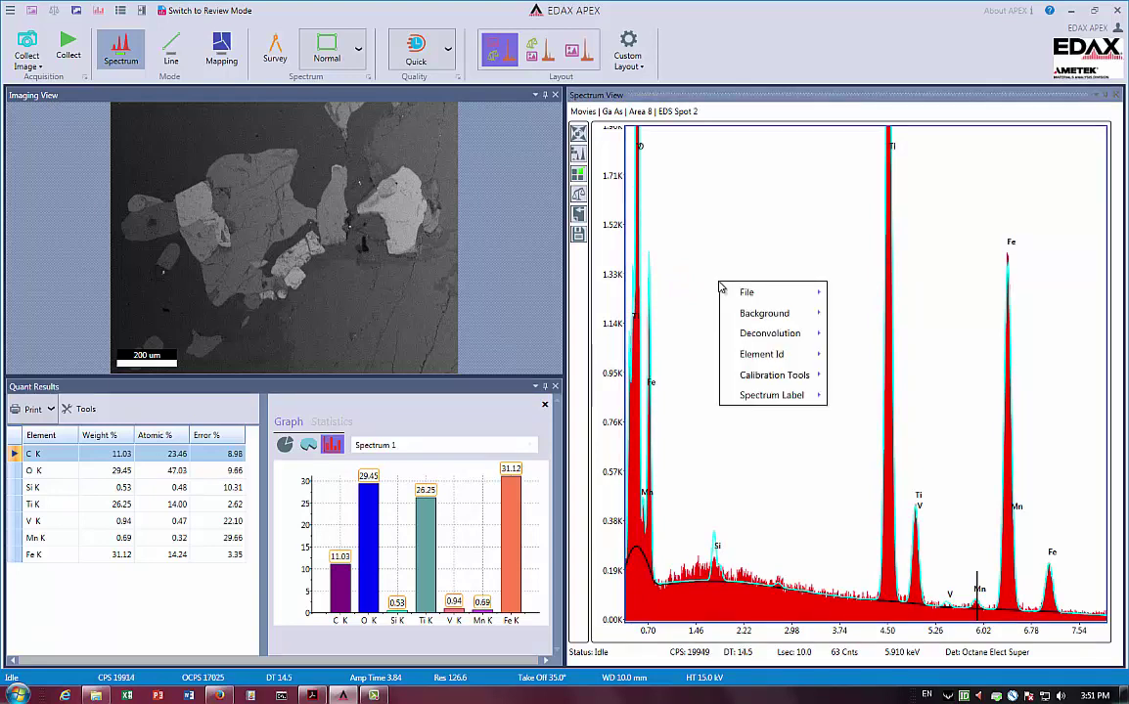
mouse_move(782, 314)
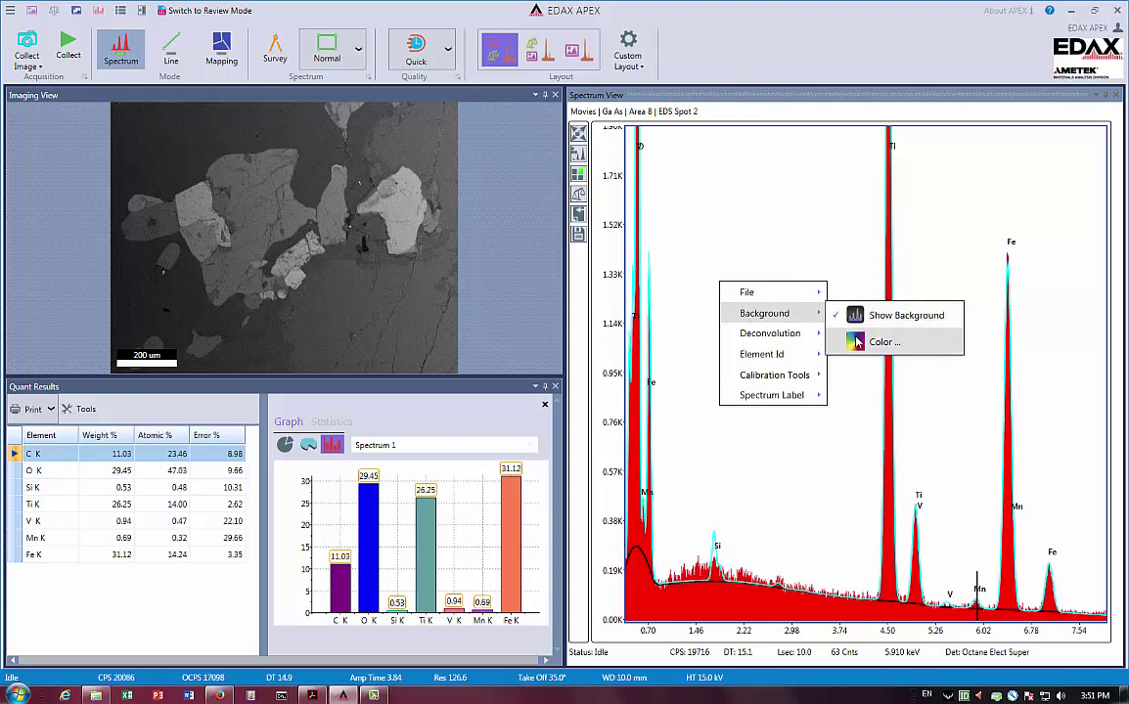
Step: Turn Spectrum Label > Label Border on, then back off, and move the marker to 1.87 keV
mouse_move(782, 339)
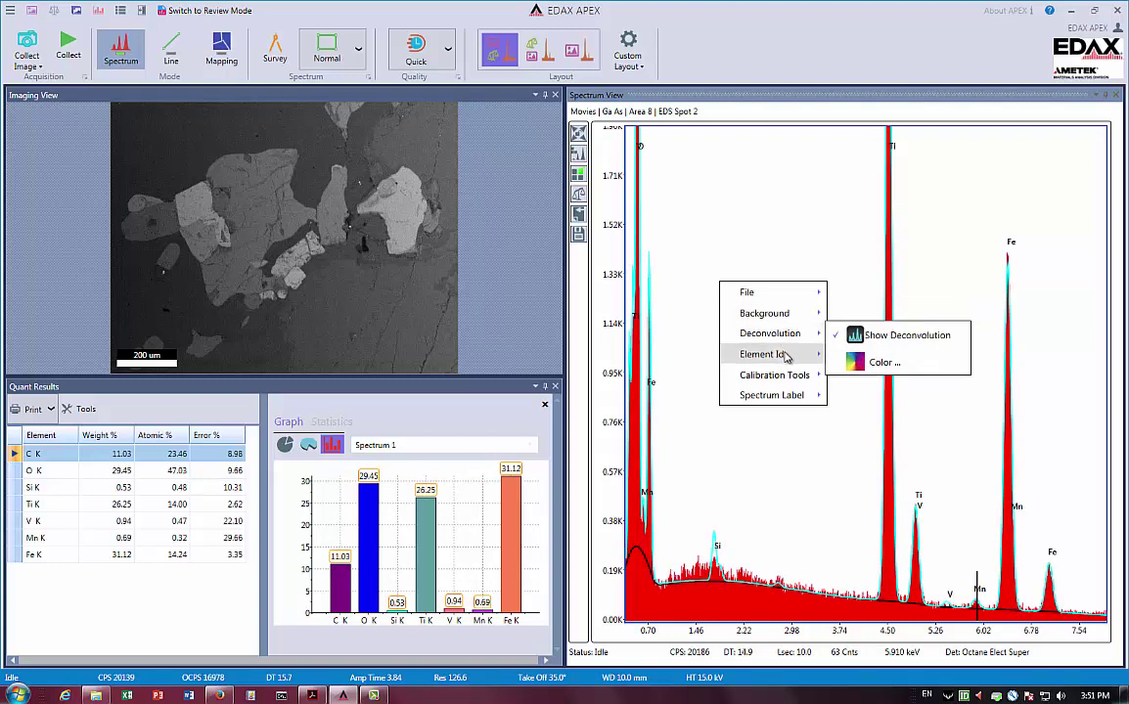
mouse_move(786, 361)
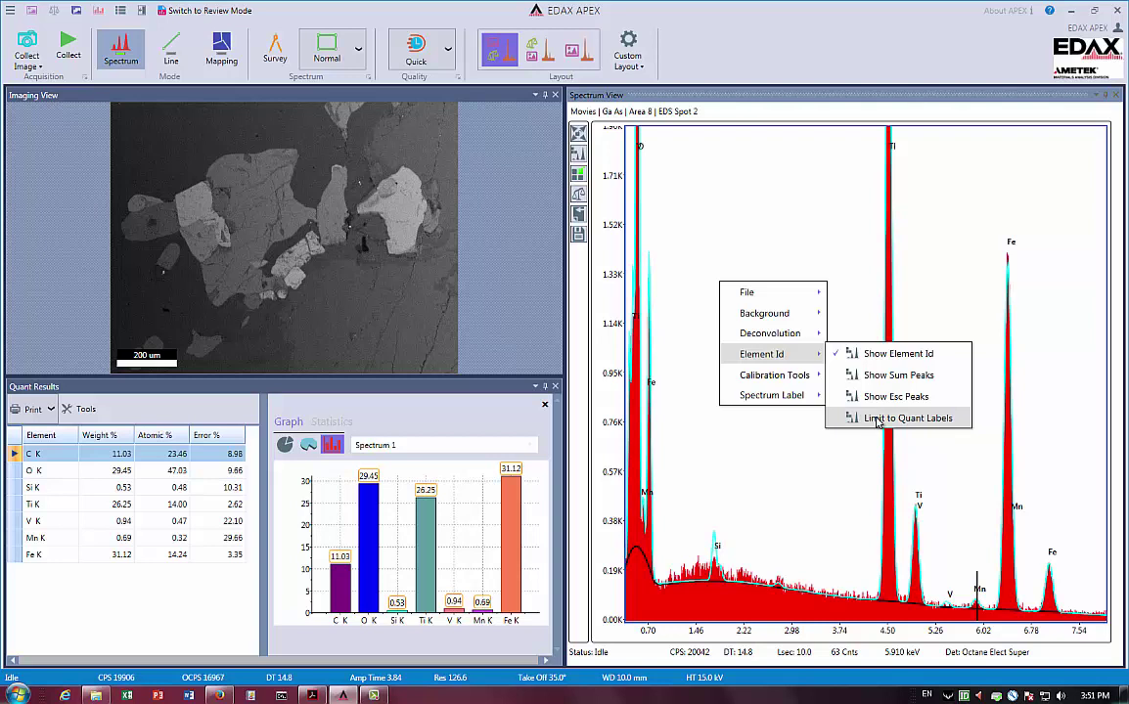
mouse_move(789, 387)
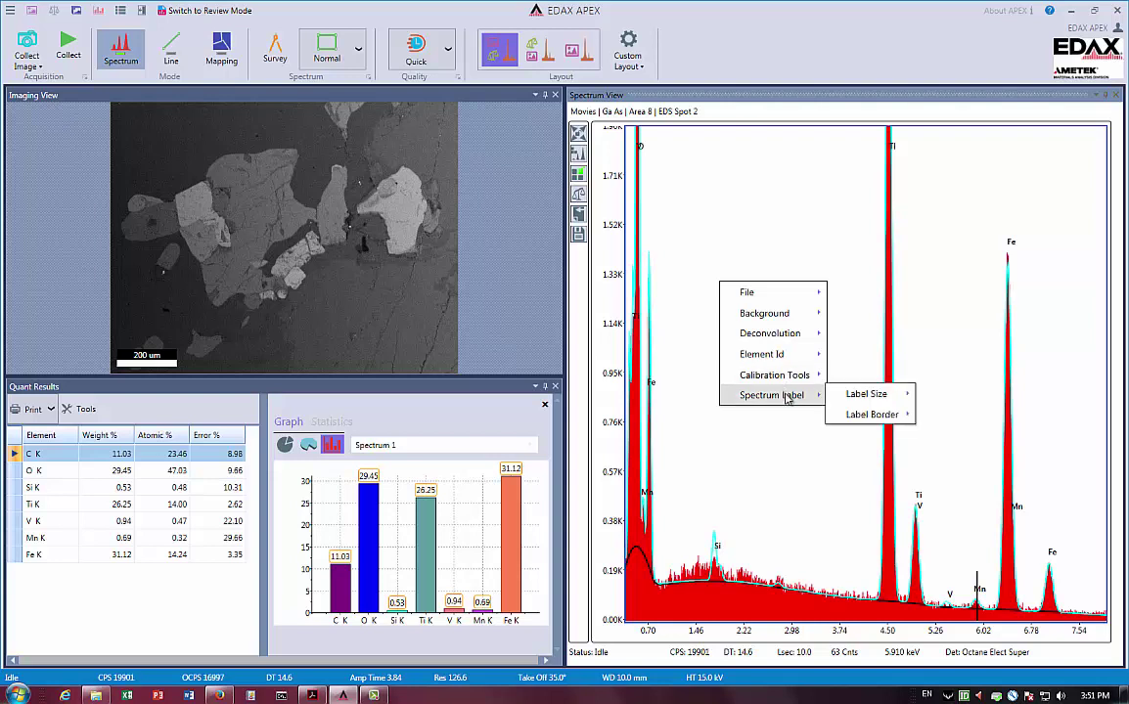
mouse_move(863, 401)
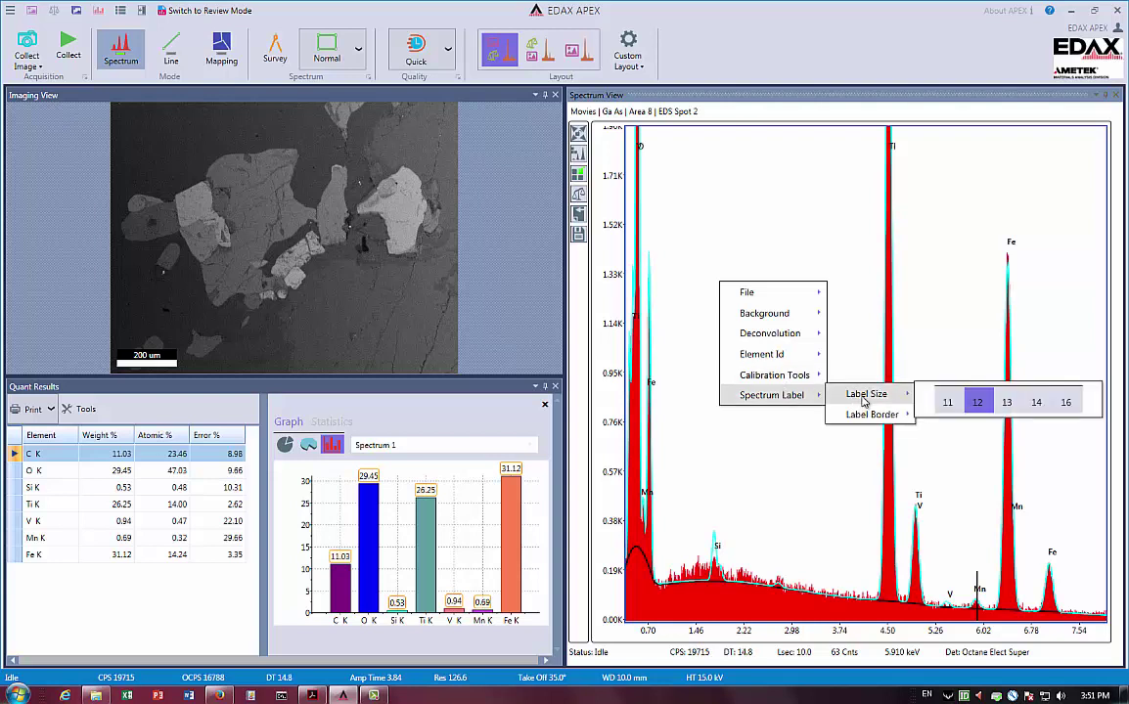
mouse_move(894, 415)
left_click(941, 413)
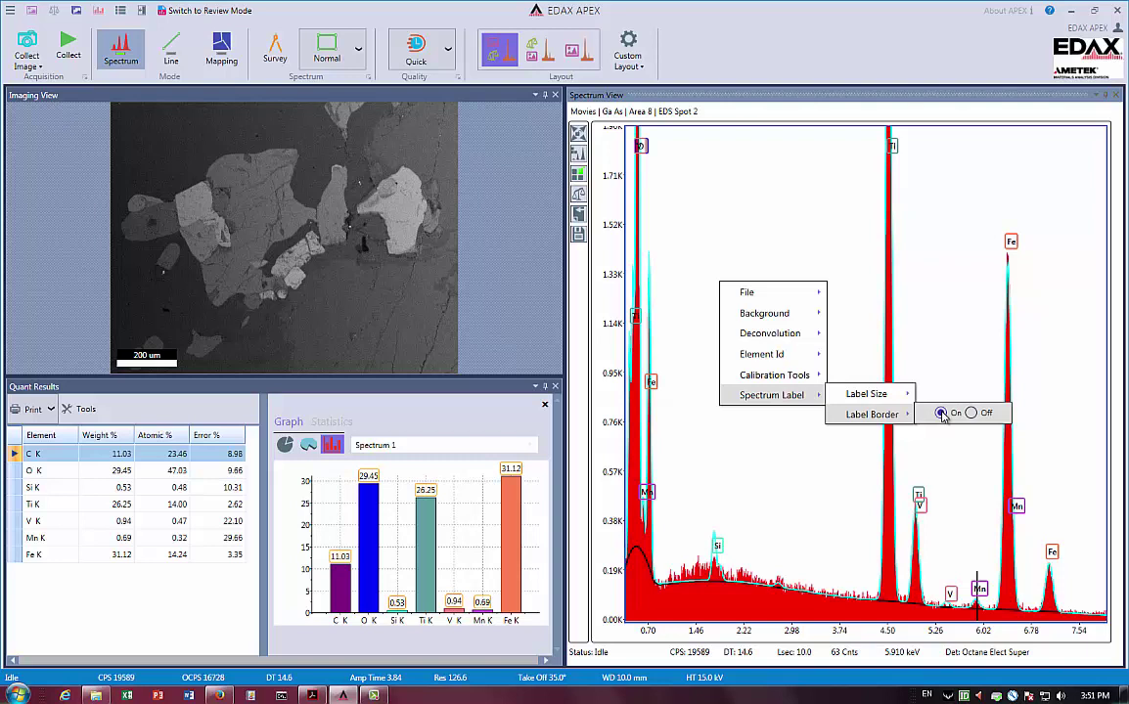
left_click(970, 412)
left_click(721, 455)
scroll(721, 455, "up", 5)
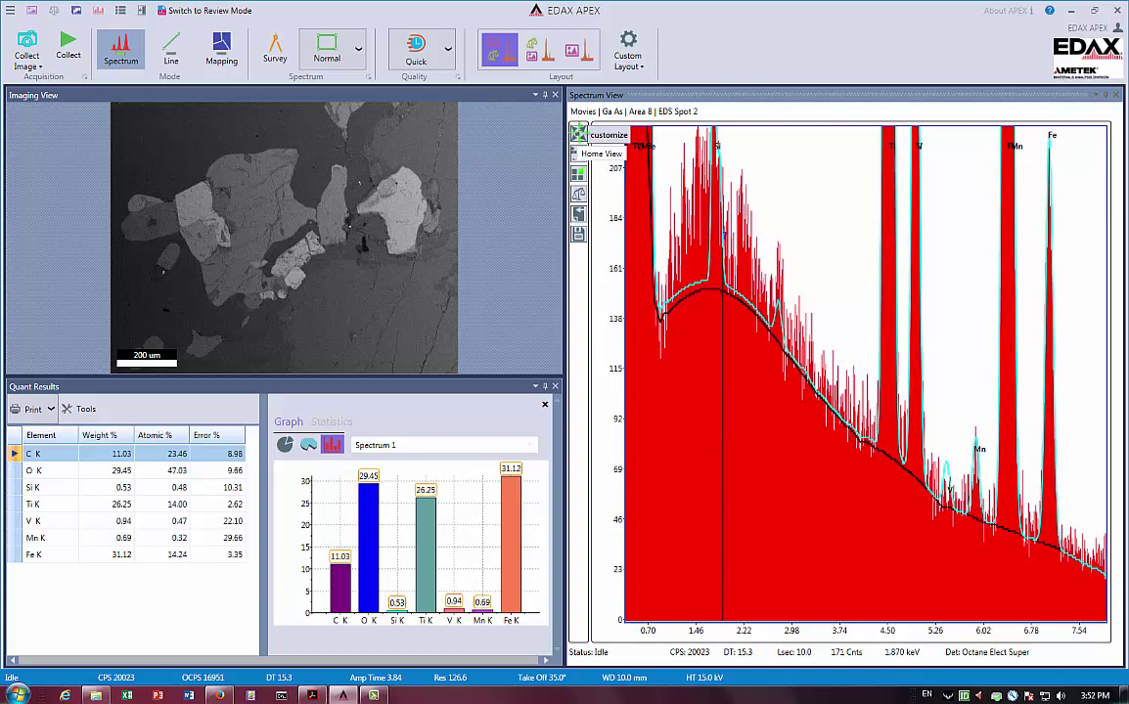
Step: Restore the full 0–9 keV view and keep the C, O, Si, Ti, V, Mn, Fe element list
left_click(579, 135)
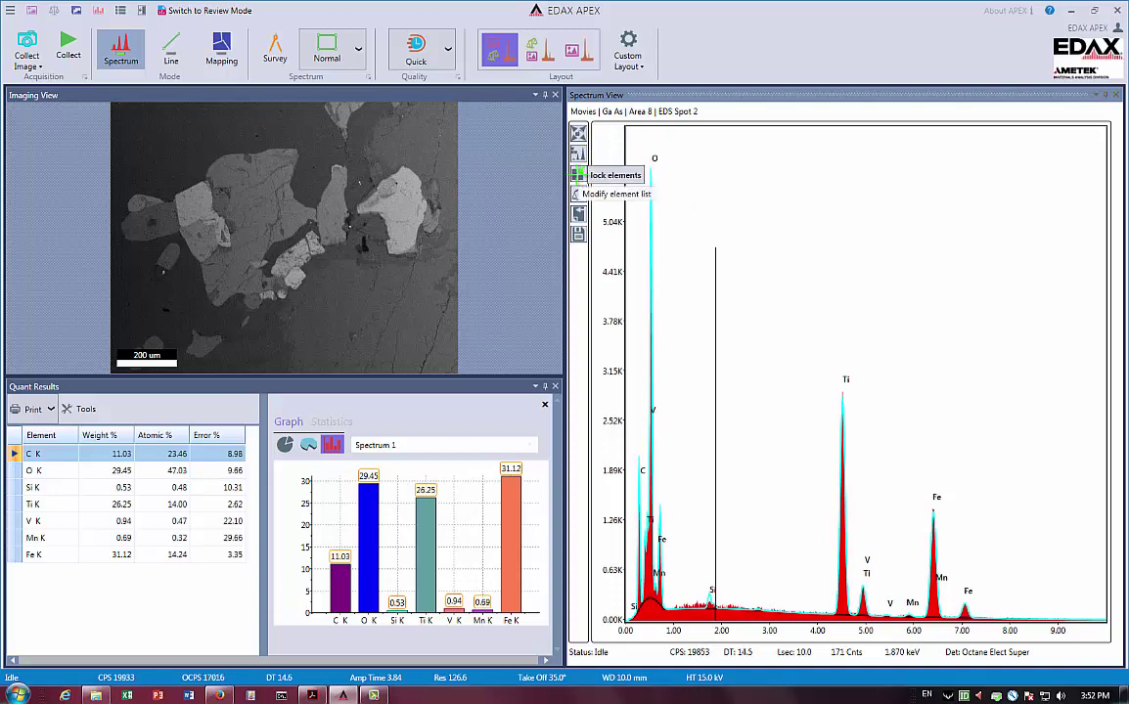
left_click(578, 174)
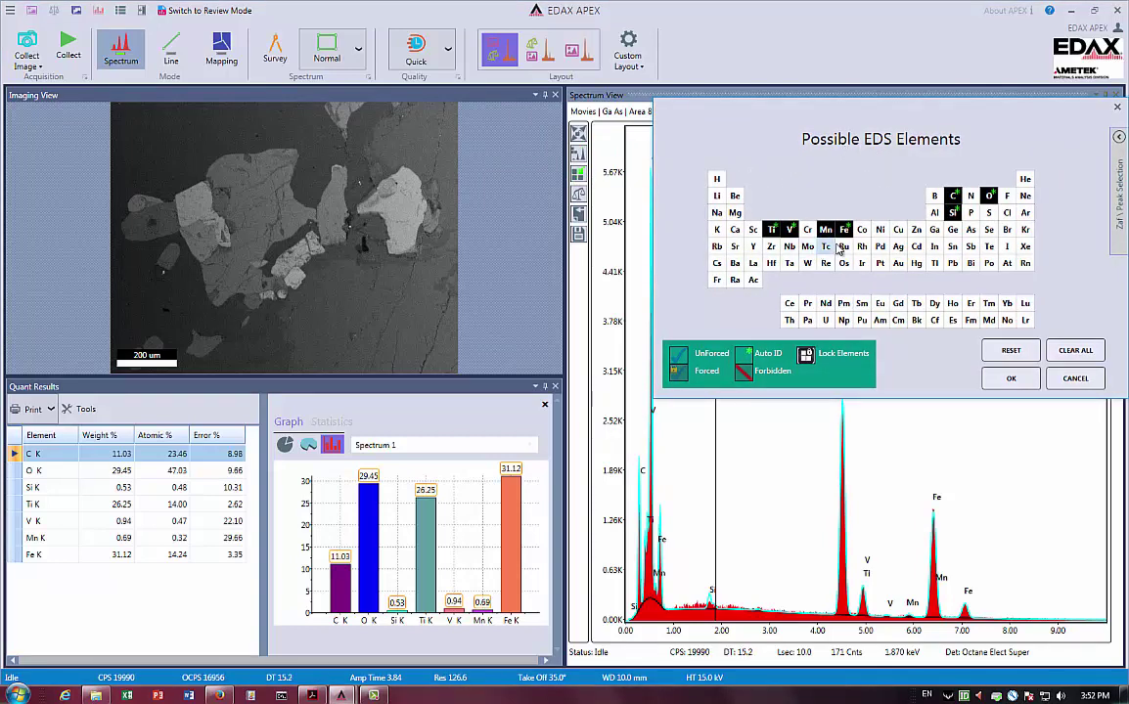
left_click(1013, 379)
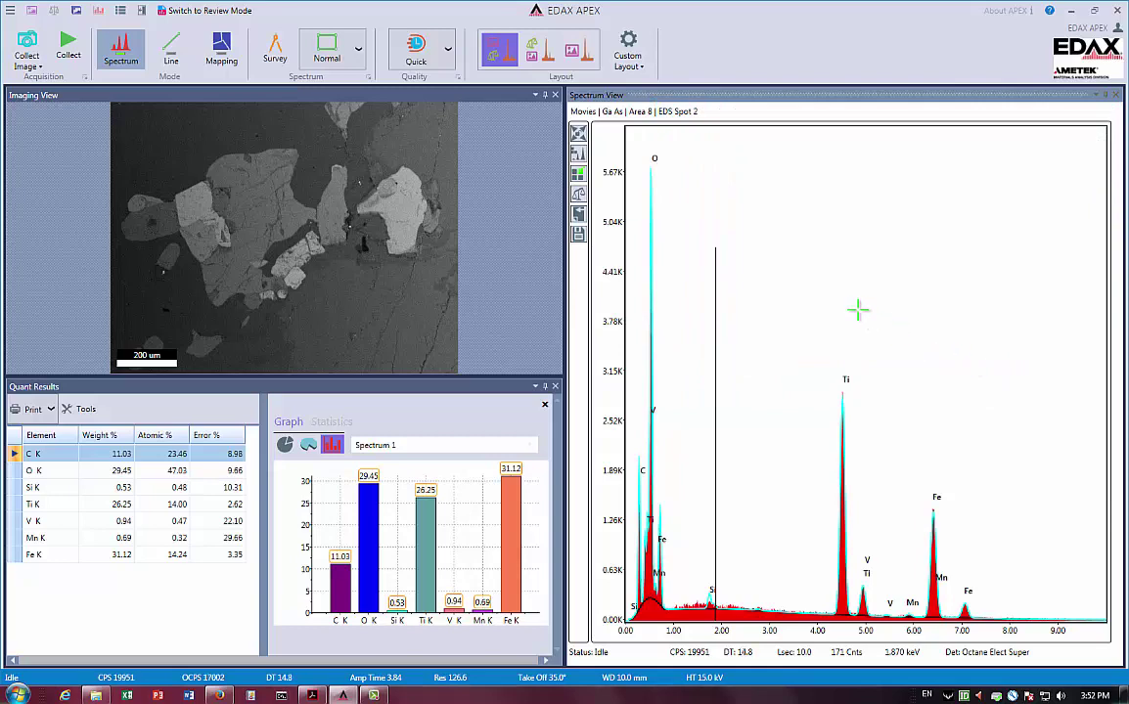
Step: Switch to Mapping mode and start a 109-frame map acquisition of the field
left_click(221, 48)
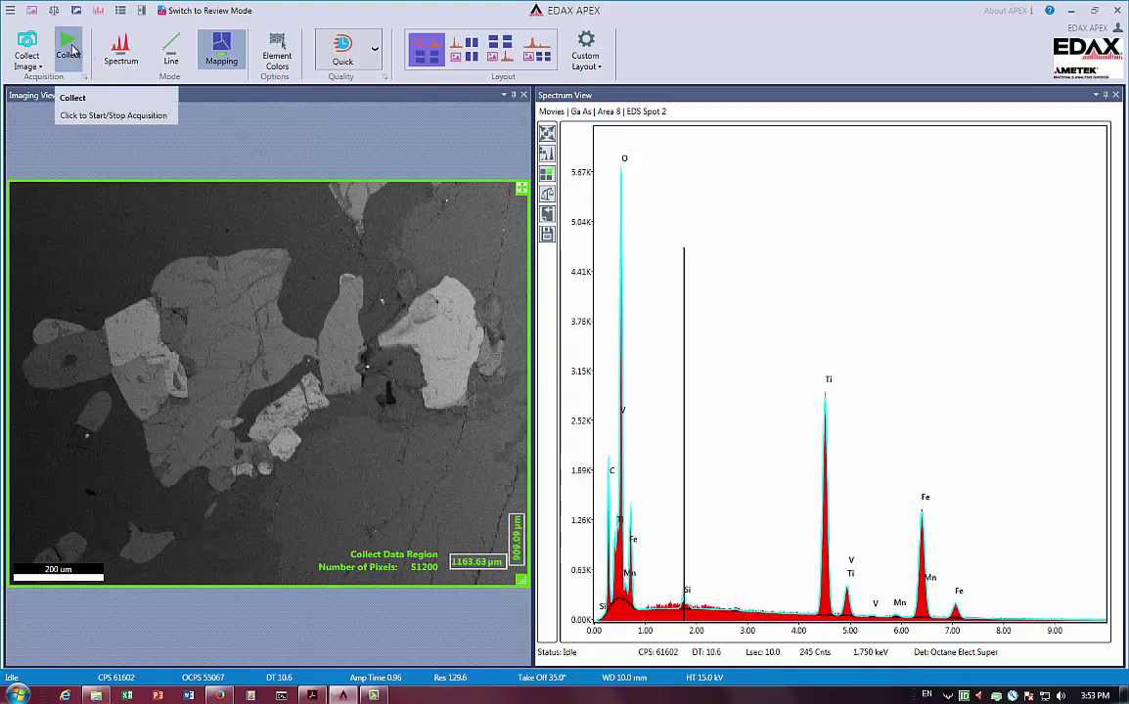
left_click(69, 49)
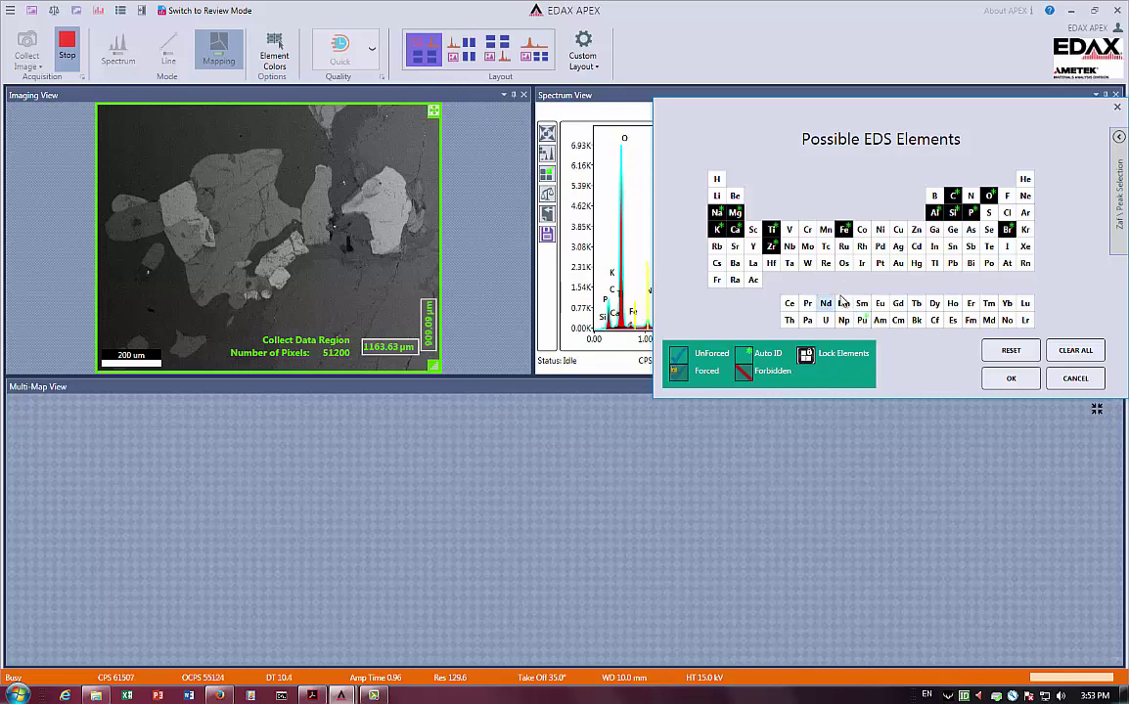
Step: Stop forcing Br, add Mn to the mapped elements, and start mapping
left_click(1008, 231)
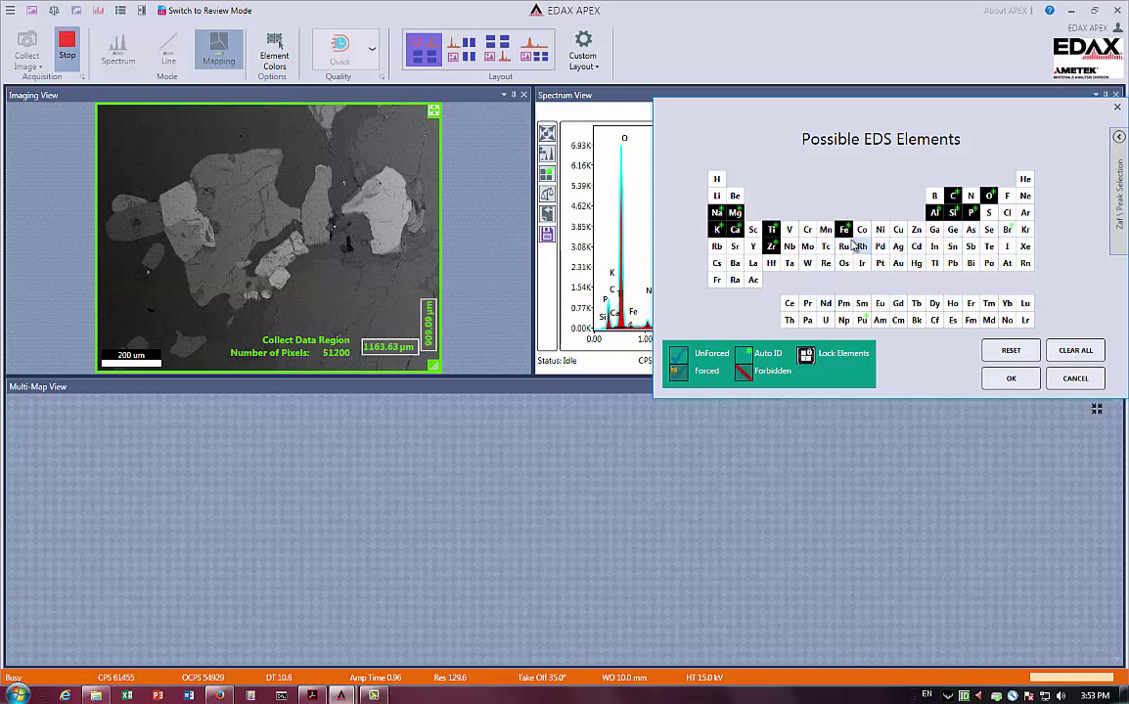
left_click(825, 235)
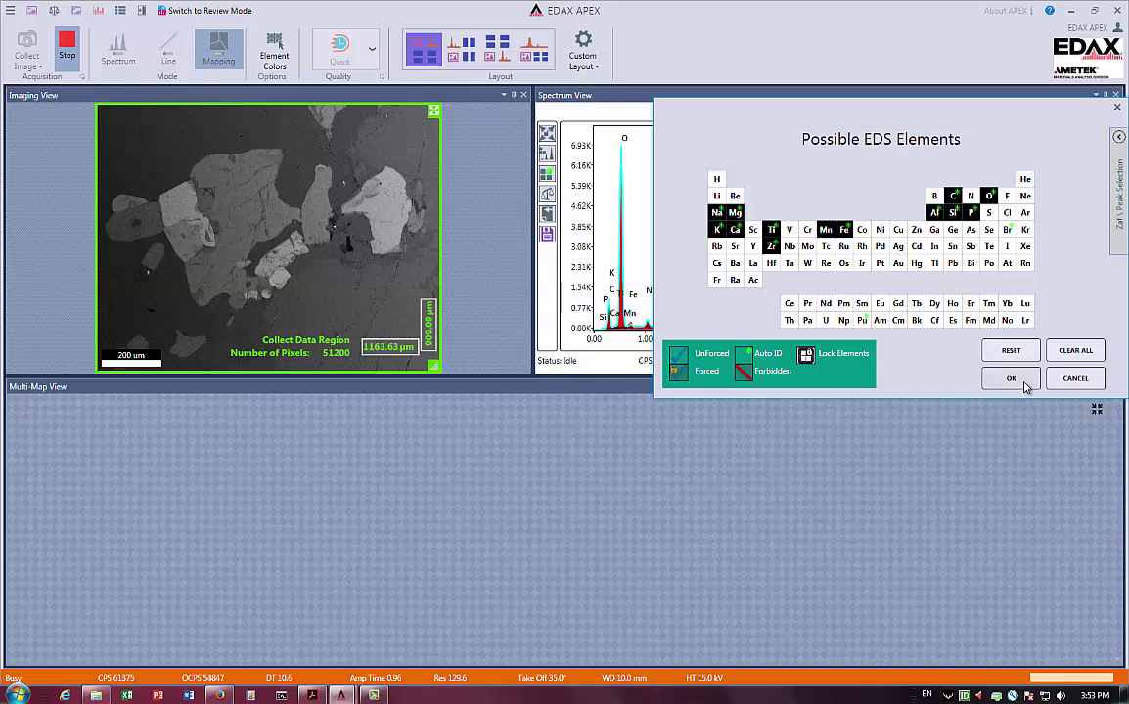
left_click(1012, 380)
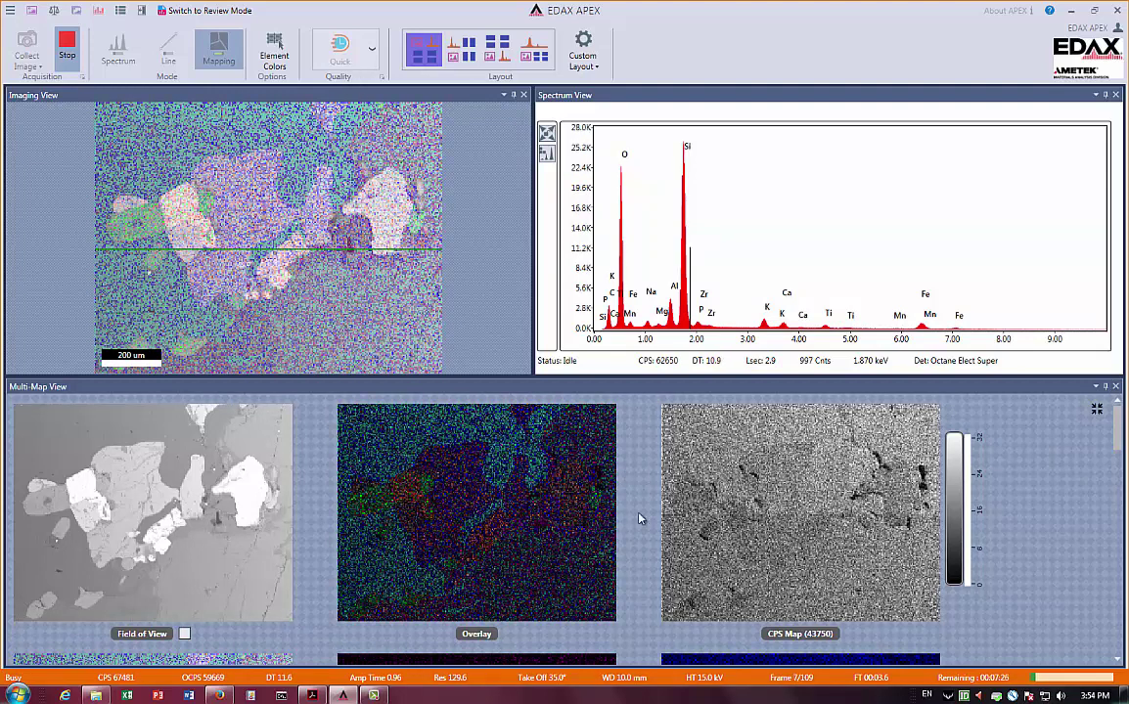
Step: Use the layout with Spectrum and Imaging on the left and Multi-Map View on the right
scroll(453, 537, "down", 1)
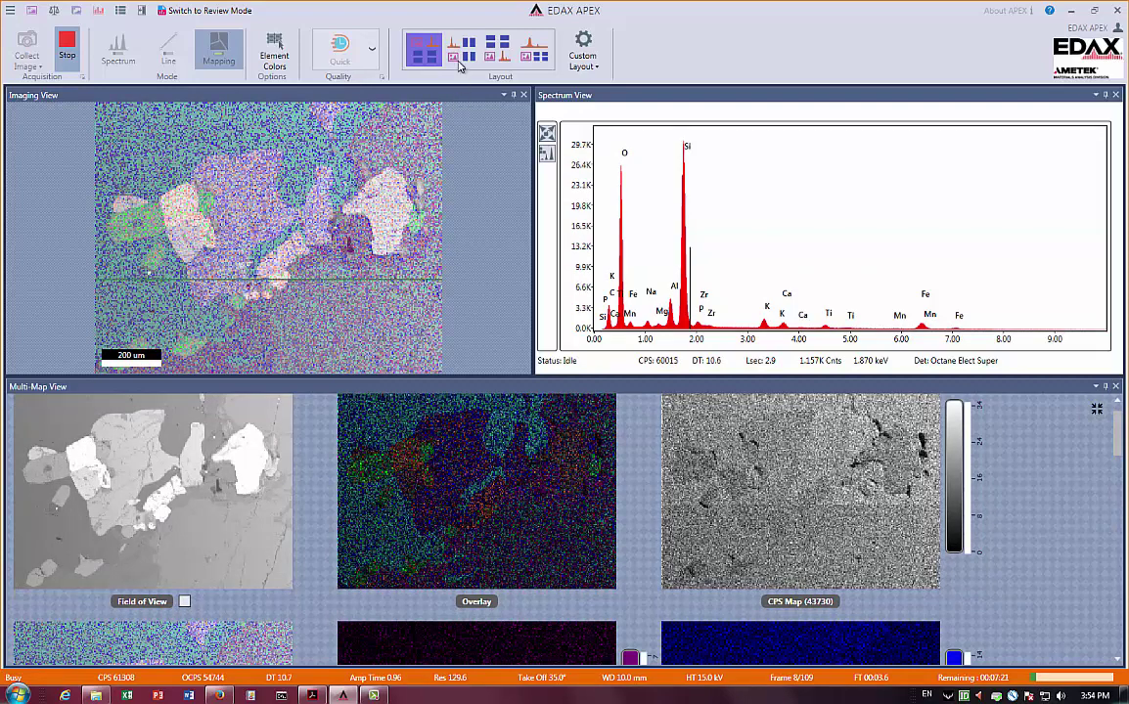
left_click(465, 56)
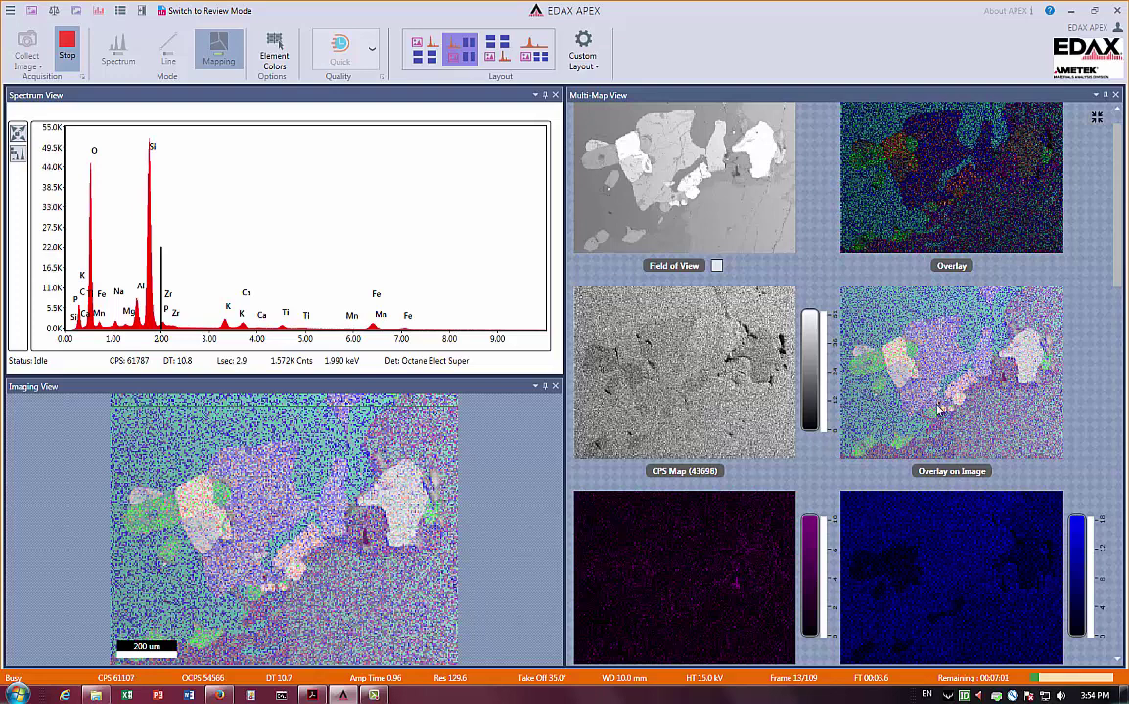
Step: Add the FeK, TiK and CaK element maps to the imaging overlay
scroll(937, 410, "down", 1)
scroll(937, 410, "down", 3)
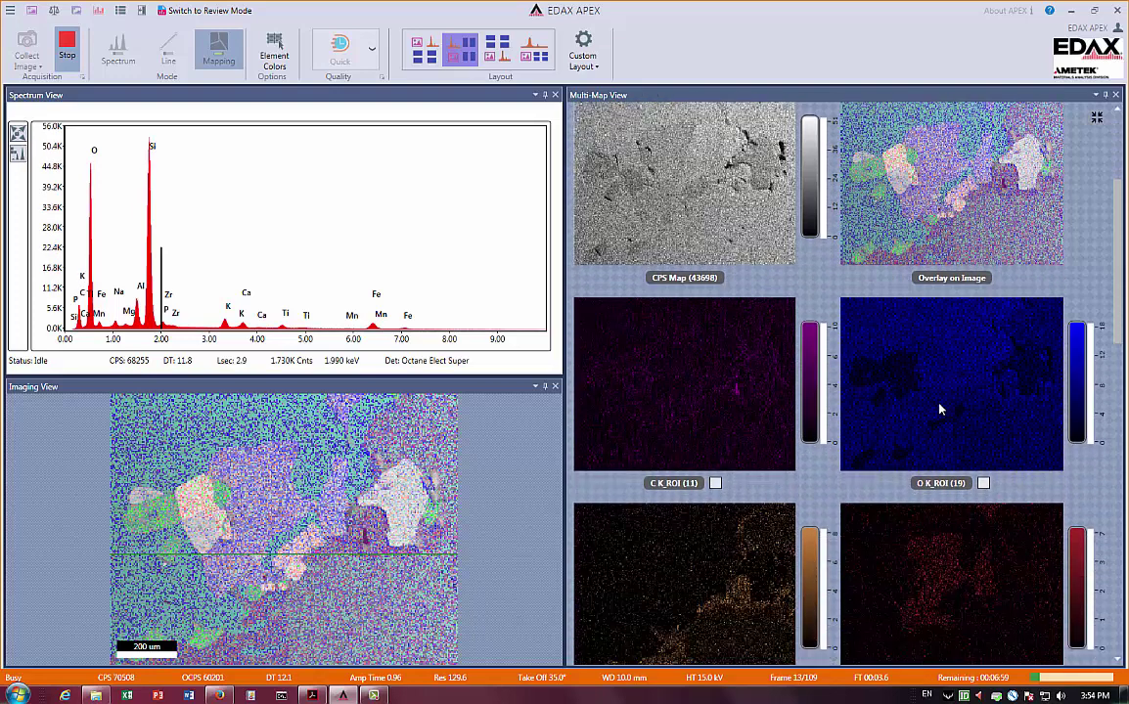
scroll(937, 410, "down", 3)
scroll(939, 410, "down", 6)
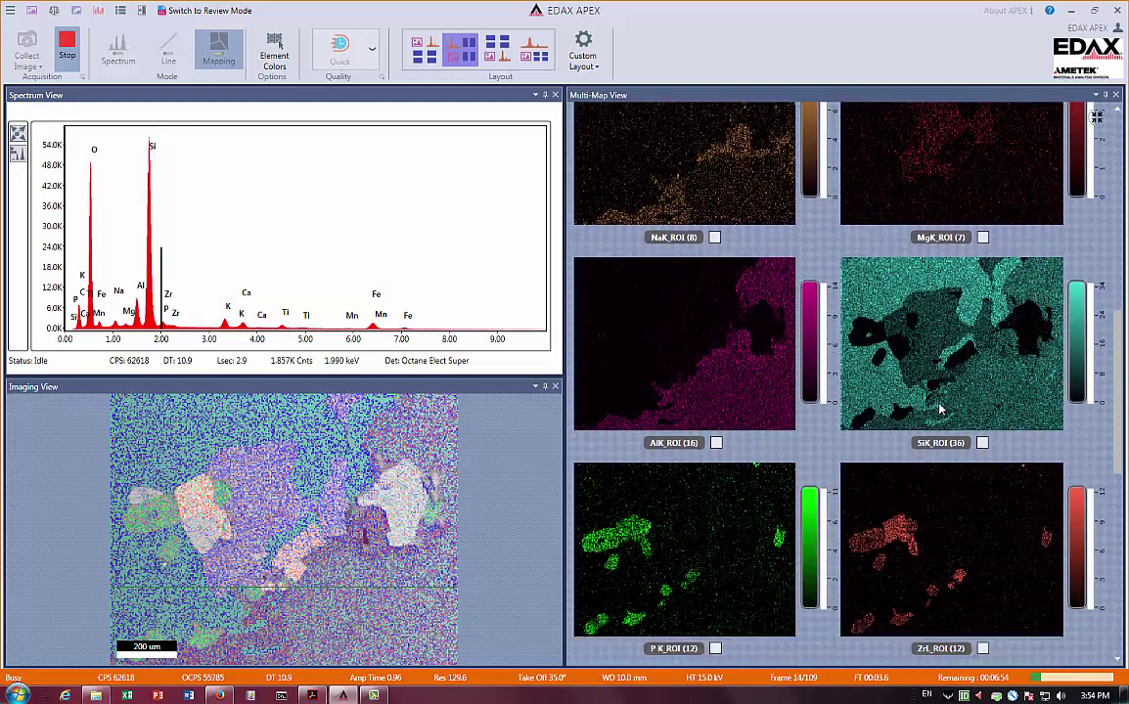
scroll(939, 410, "down", 6)
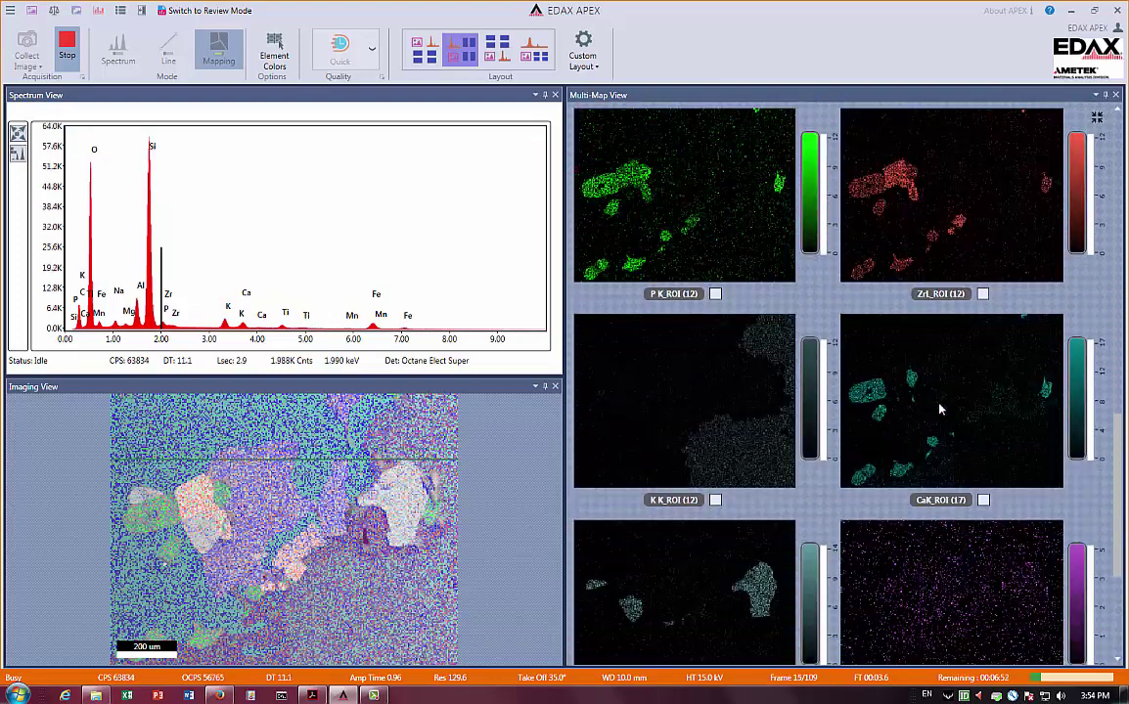
scroll(939, 410, "down", 4)
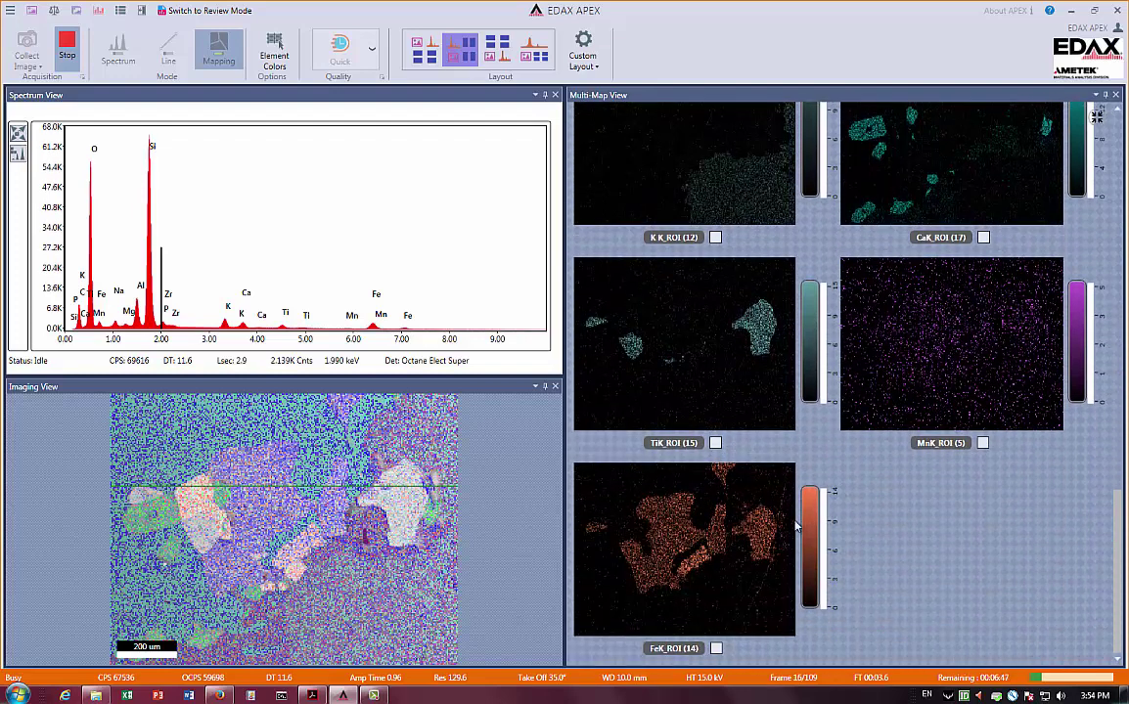
left_click(702, 558)
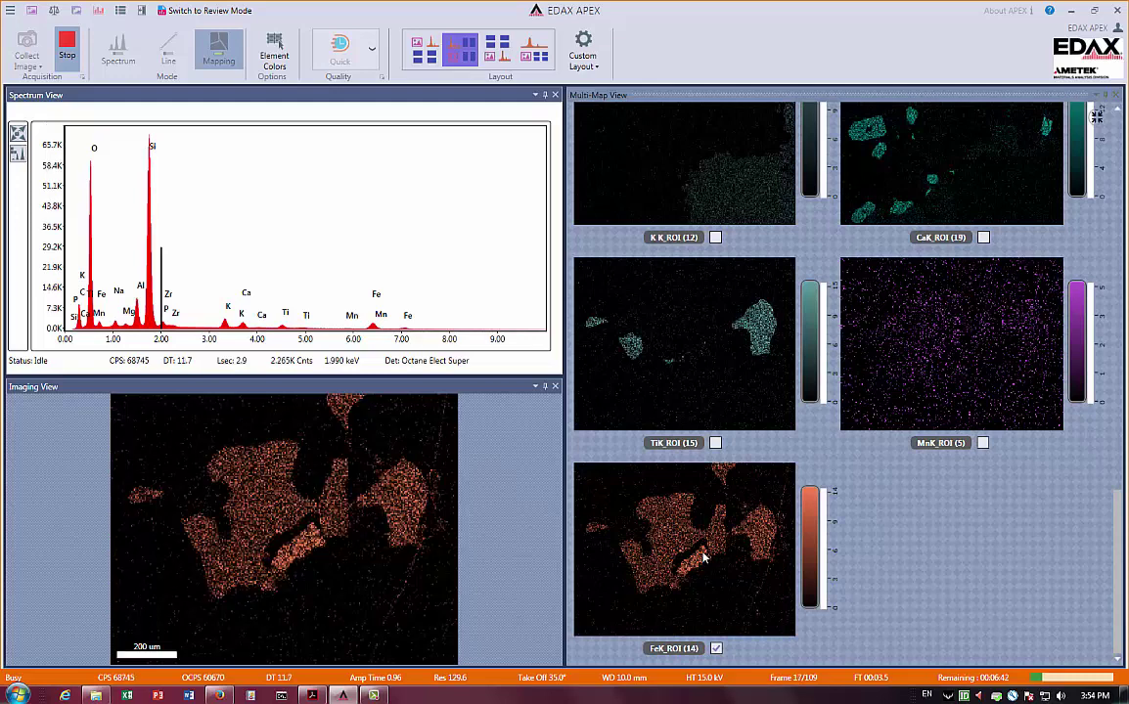
left_click(685, 384)
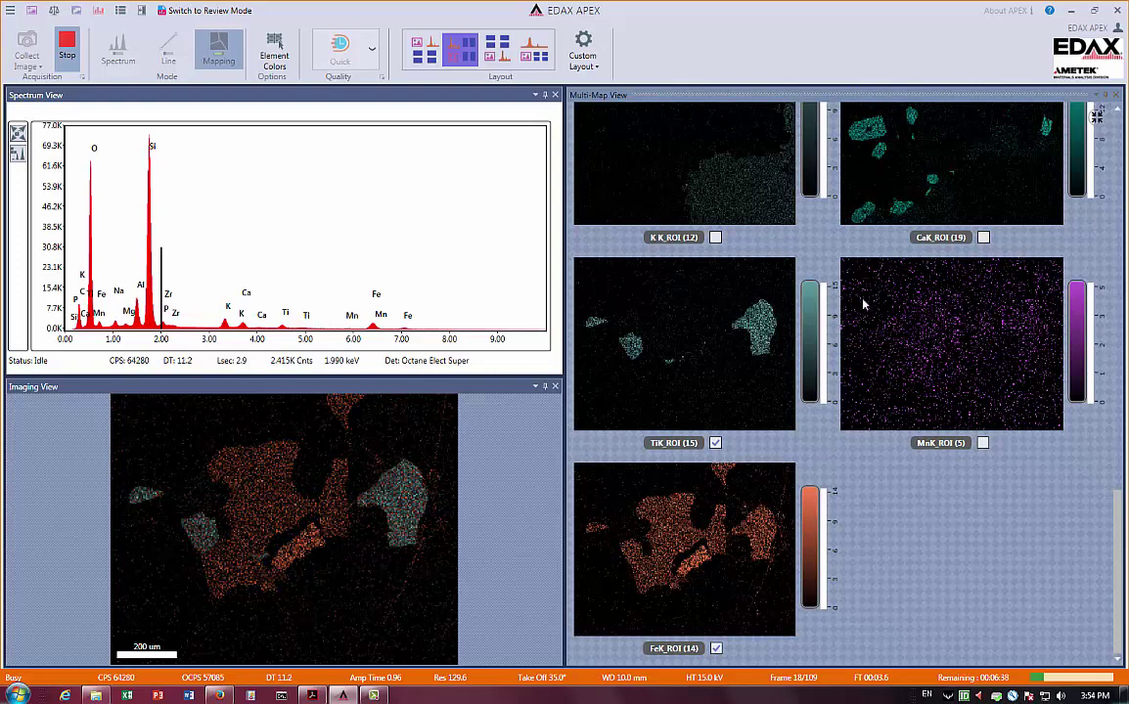
left_click(956, 189)
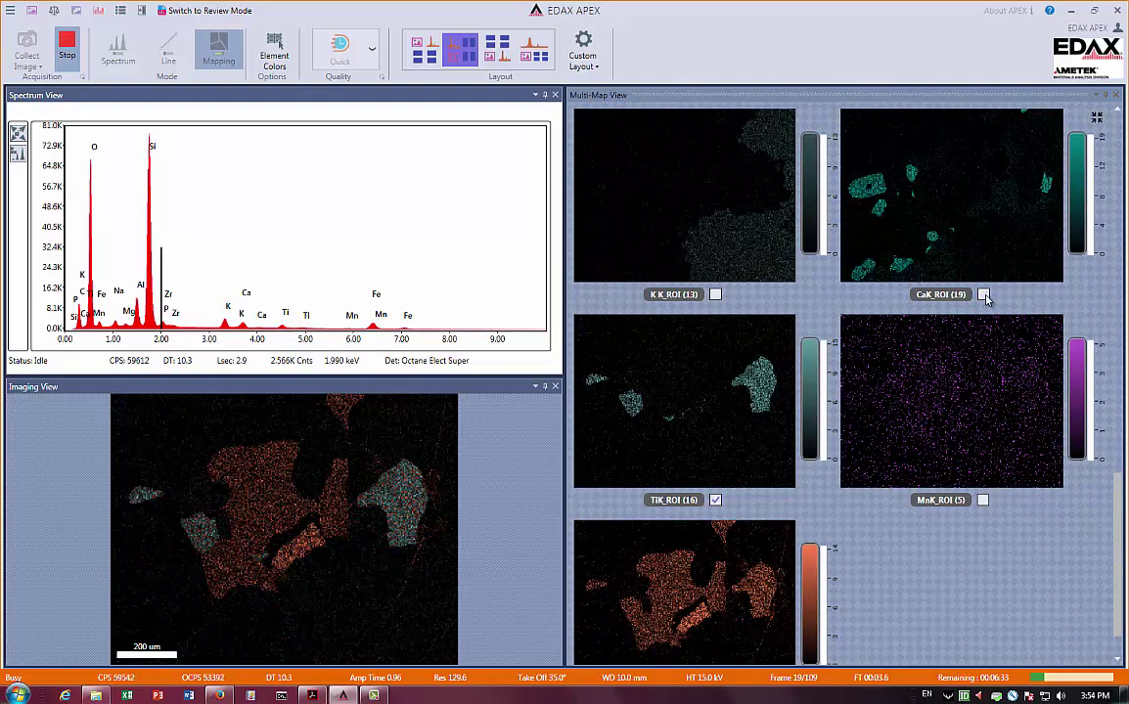
Step: Add the P K map to the overlay, then remove it again
scroll(985, 298, "up", 2)
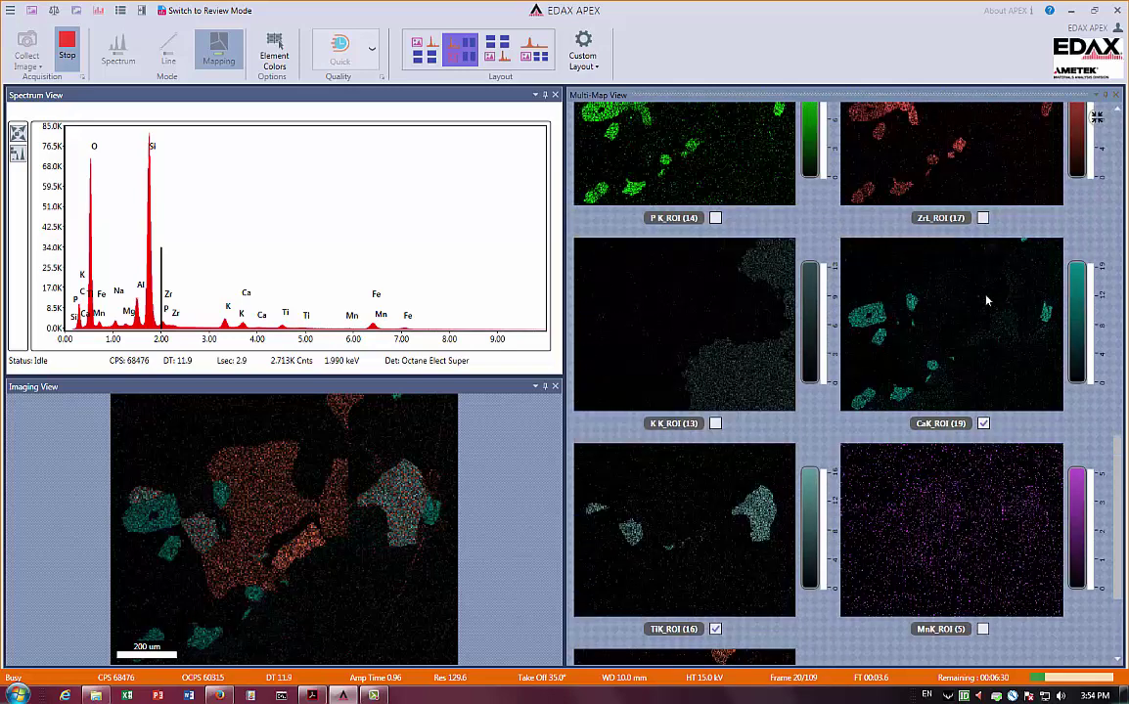
left_click(715, 314)
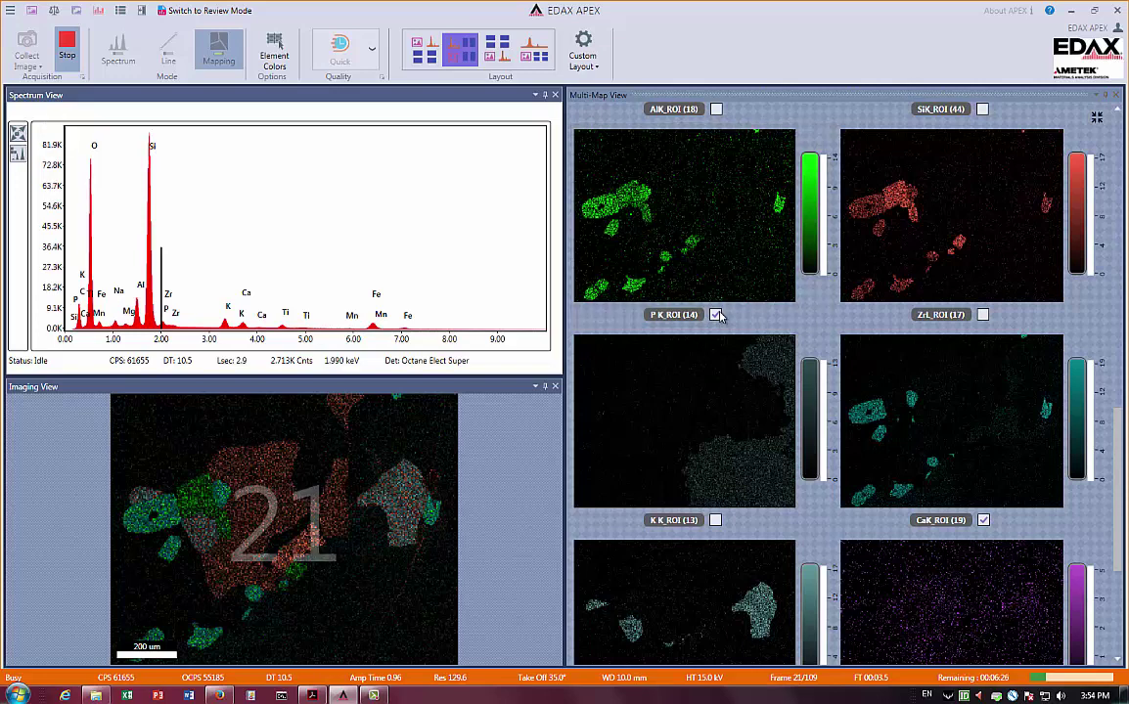
left_click(715, 314)
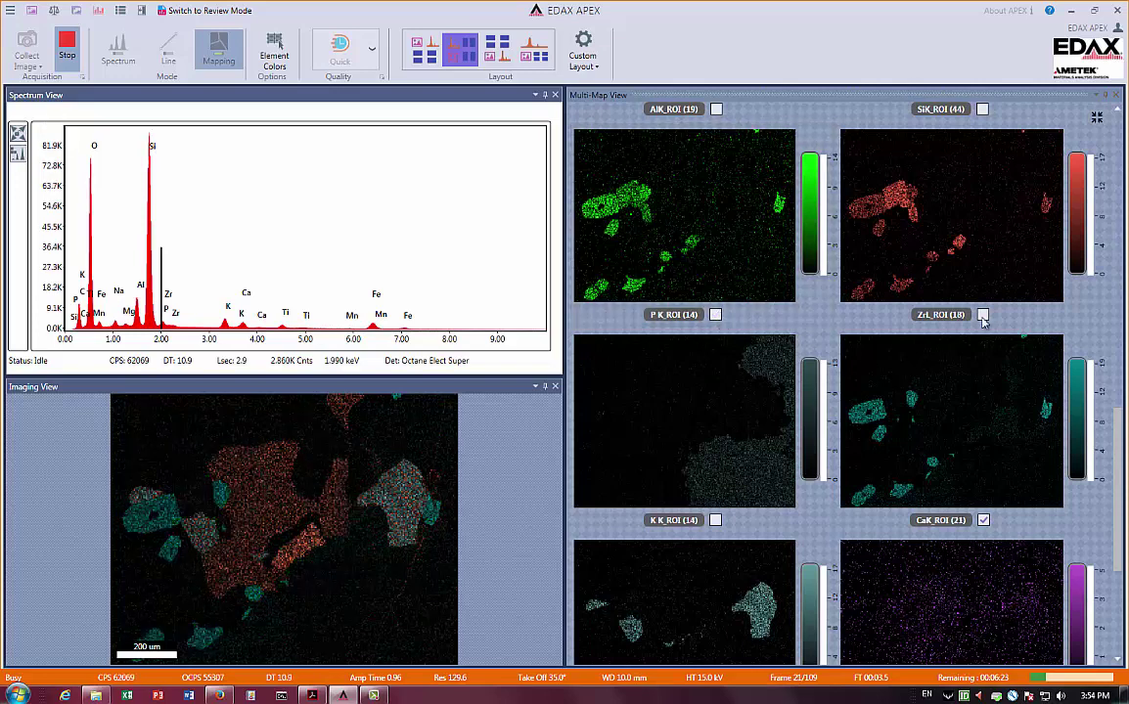
left_click(1097, 120)
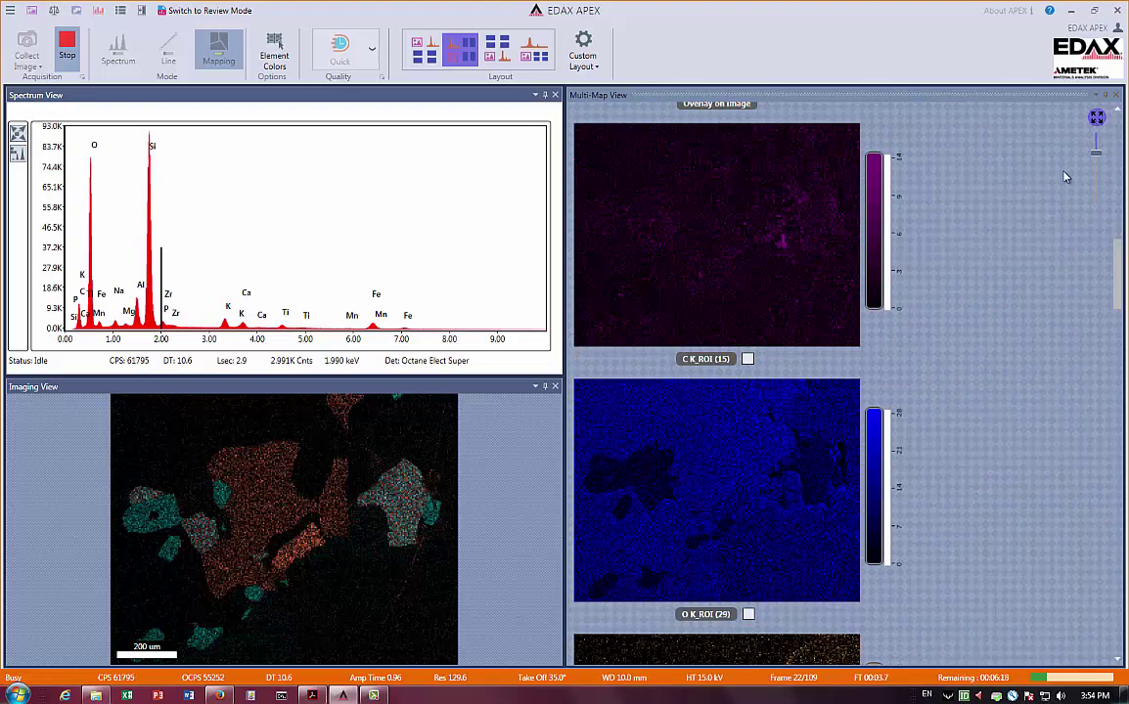
left_click_drag(1097, 155, 1095, 169)
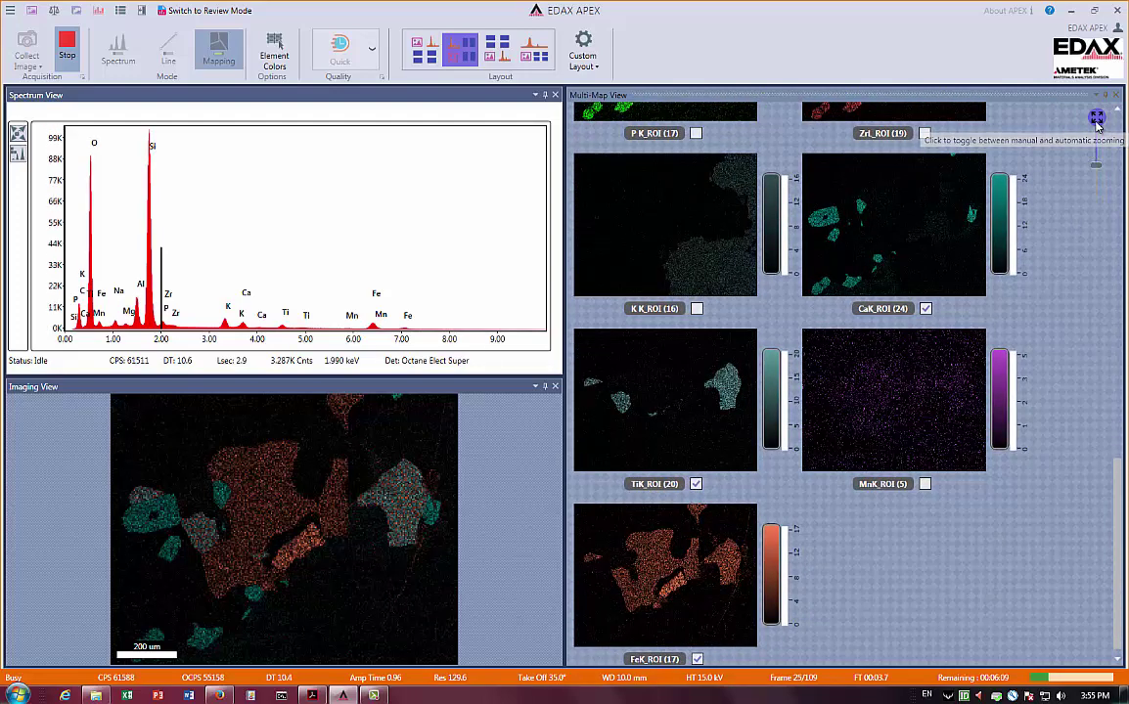
left_click_drag(1095, 165, 1093, 155)
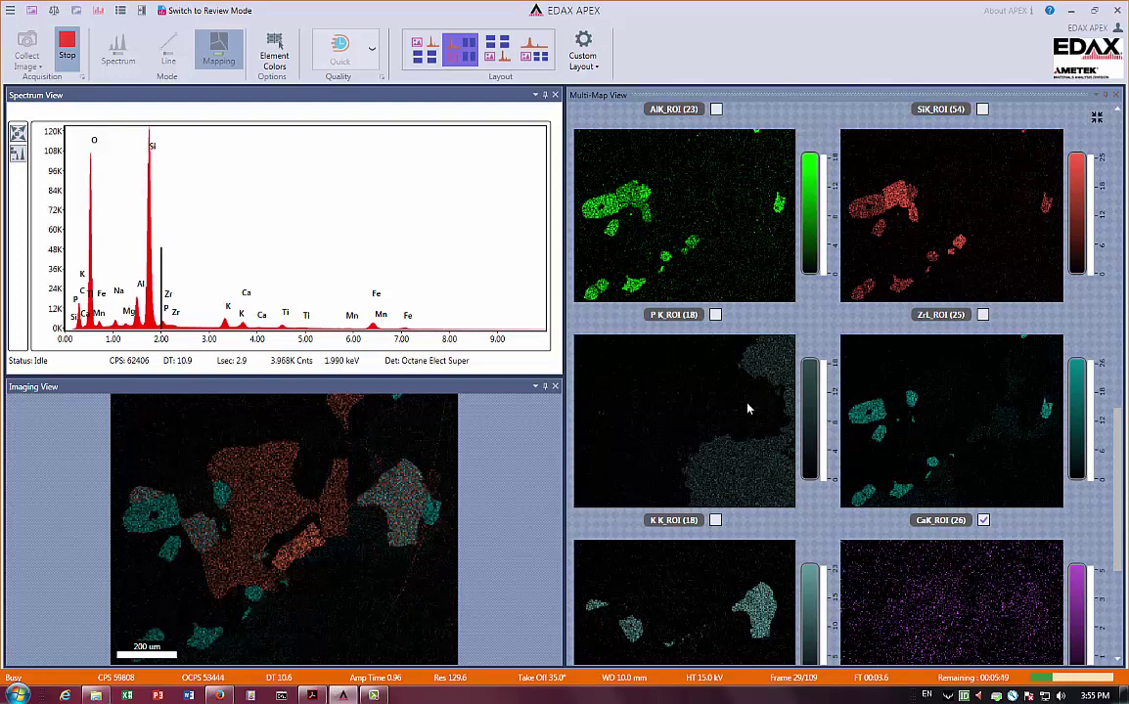
scroll(670, 486, "down", 2)
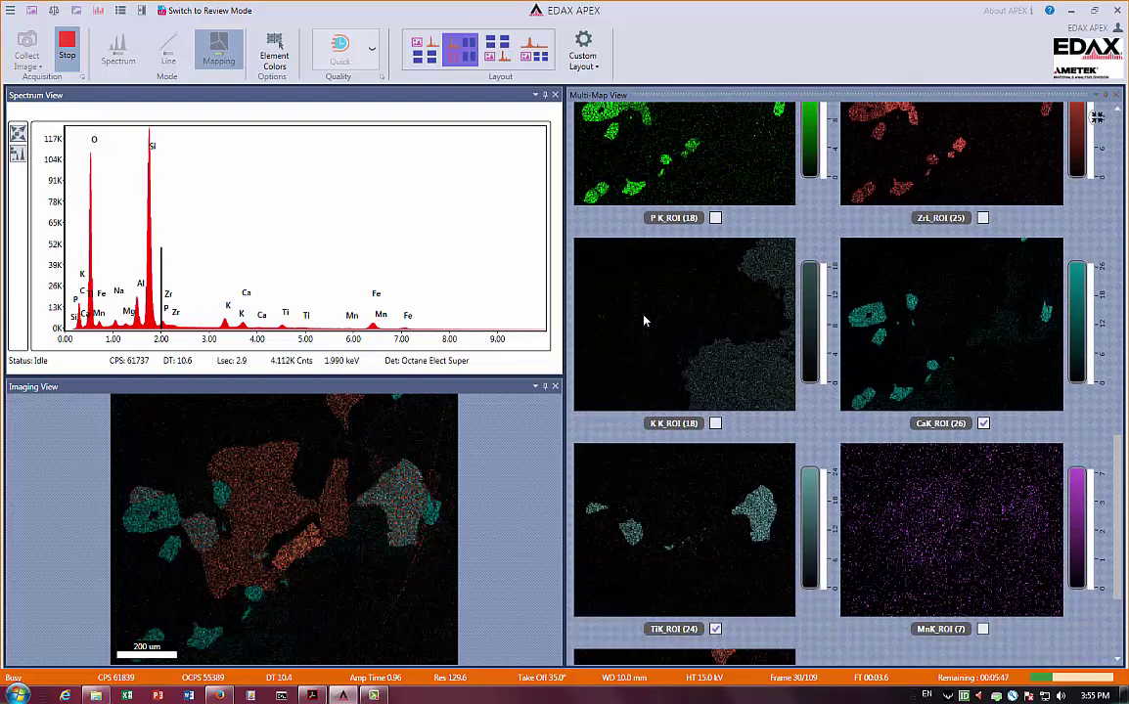
Step: Change the Ti element colour to yellow in the Element Colors settings
left_click(265, 54)
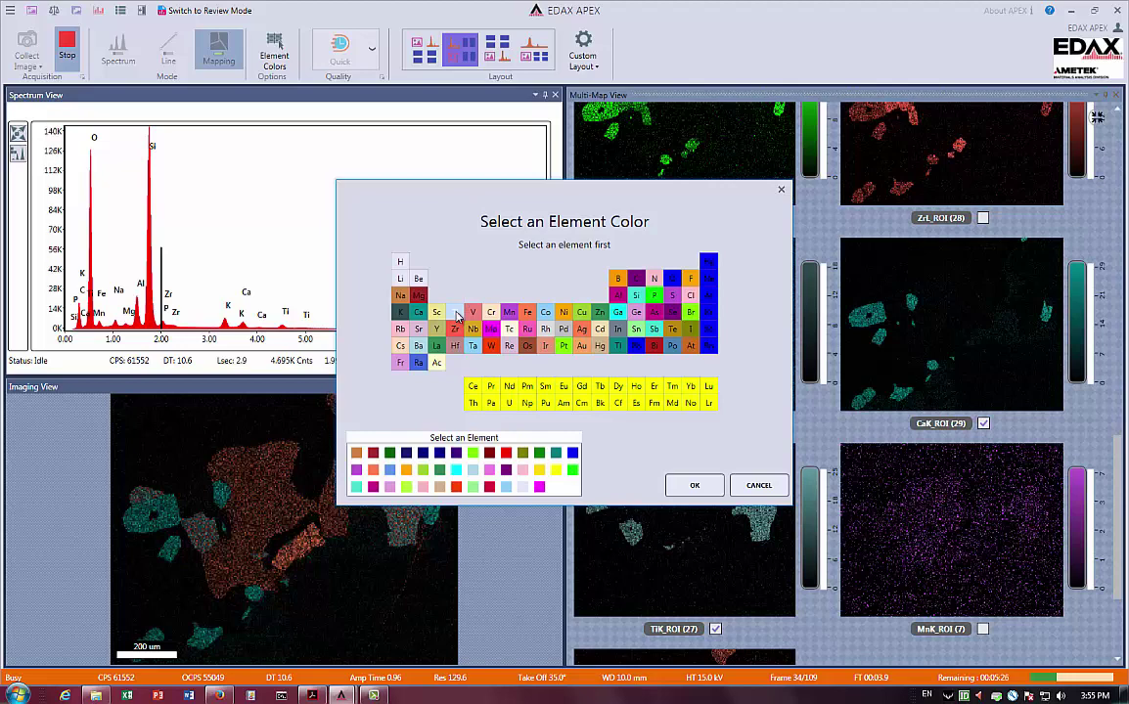
left_click(556, 474)
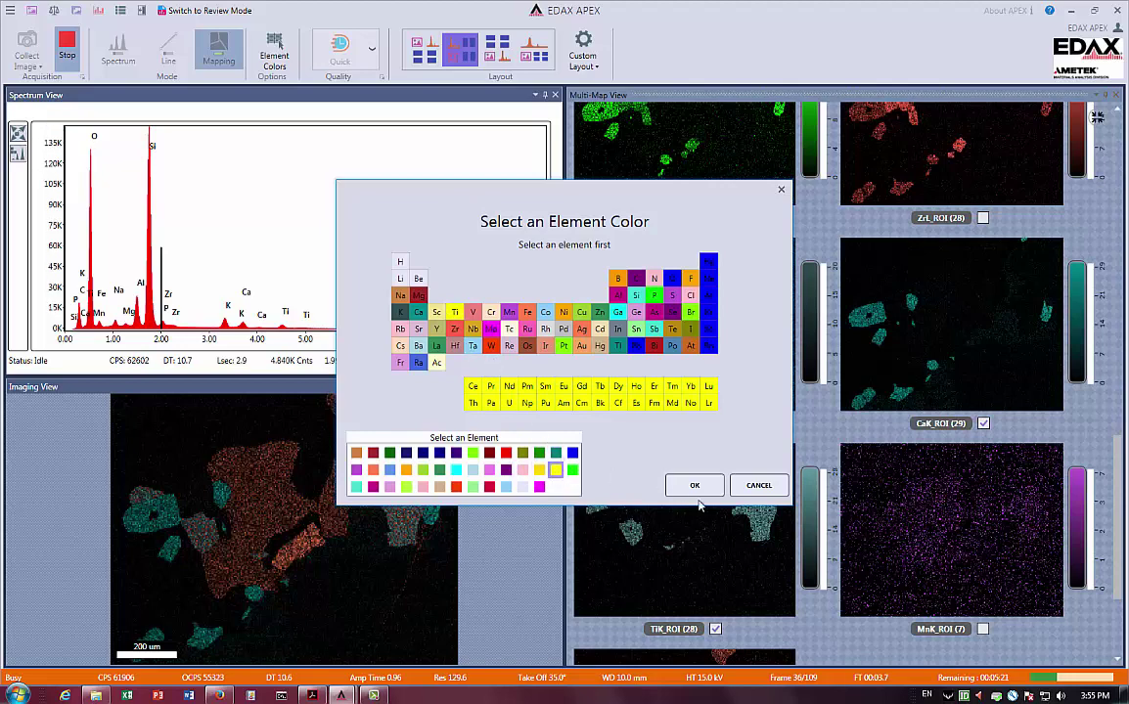
left_click(694, 486)
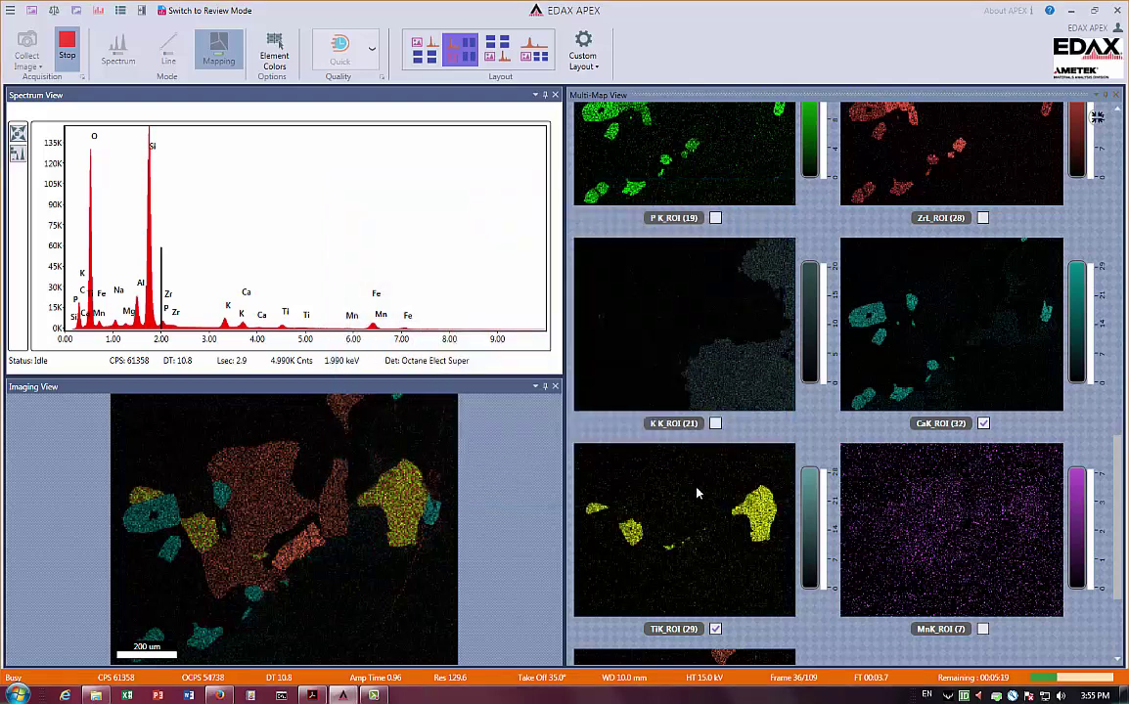